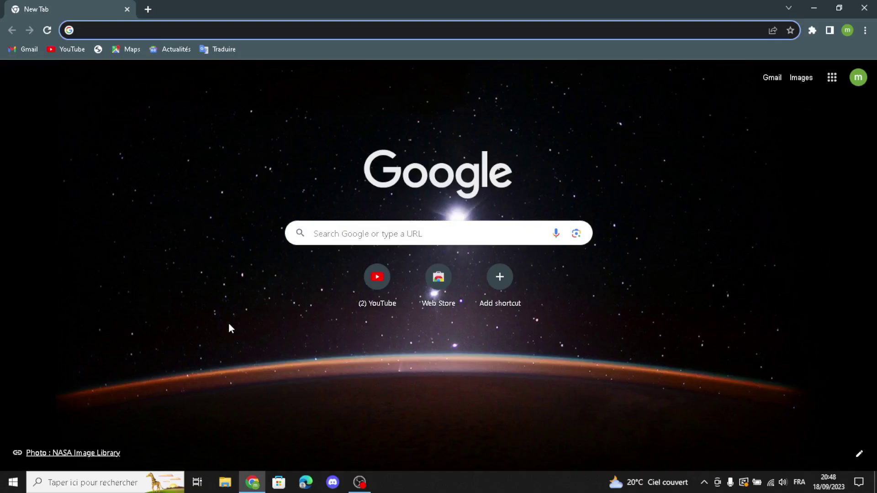
Search Google for shopify, open Shopify's sponsored free-trial page, and start the free trial with the account e-mail address
{"action": "left_click", "coordinate": [122, 75]}
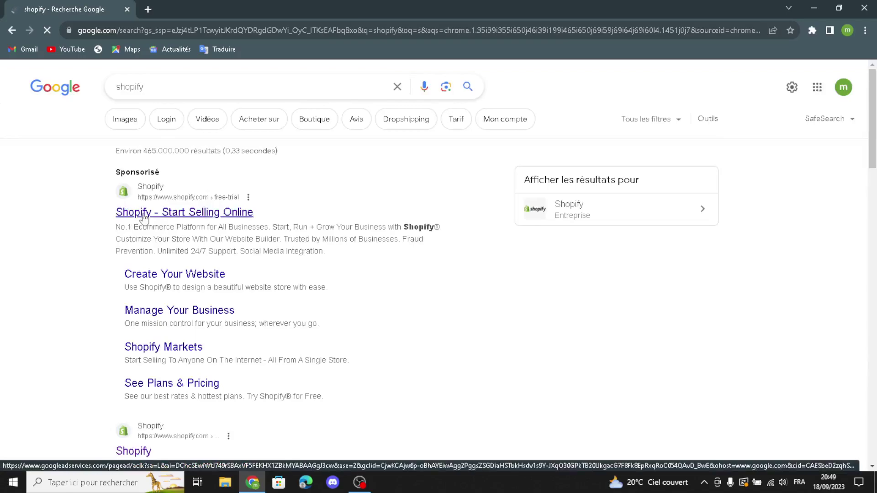
{"action": "left_click", "coordinate": [143, 214]}
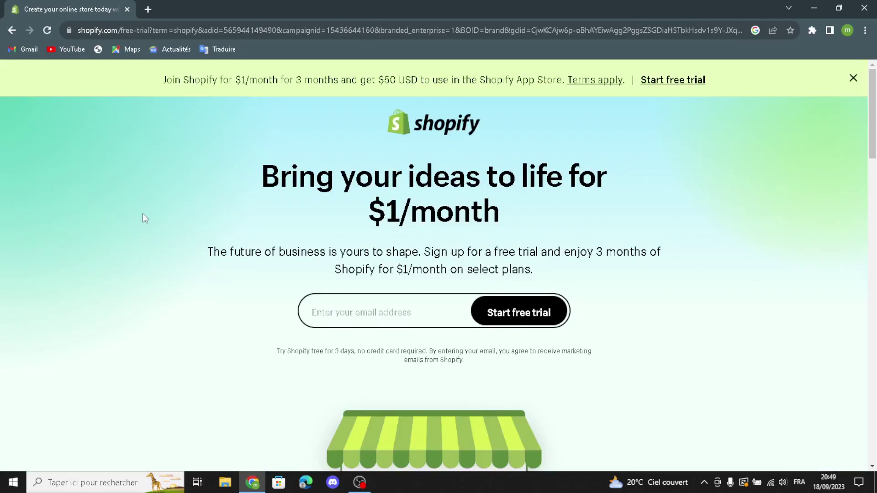
{"action": "left_click", "coordinate": [353, 313]}
{"action": "left_click", "coordinate": [383, 340]}
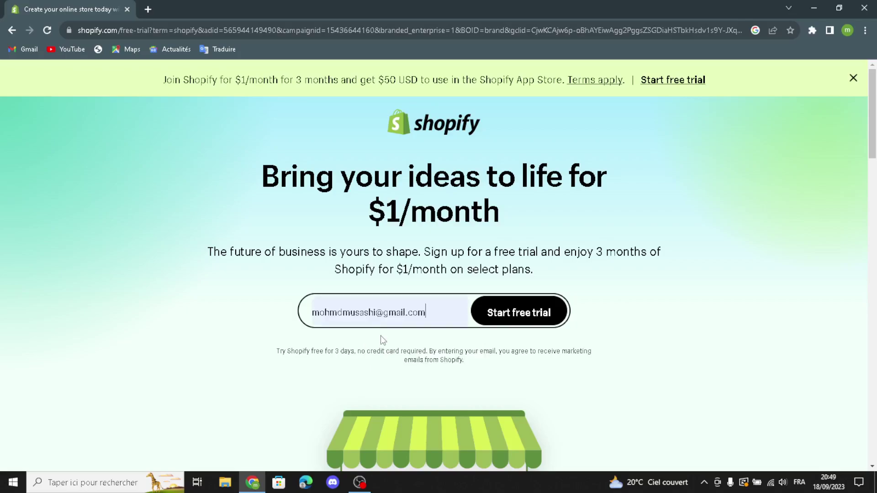
{"action": "left_click", "coordinate": [480, 316]}
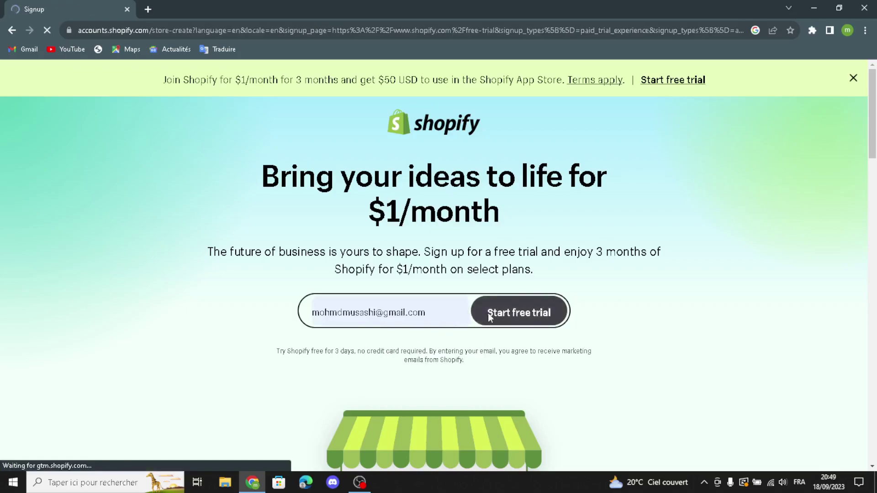
Complete the store sign-up by skipping all questions, keeping Morocco as the business location, and continuing with the existing account
{"action": "scroll", "coordinate": [488, 313], "scroll_direction": "down", "scroll_amount": 1}
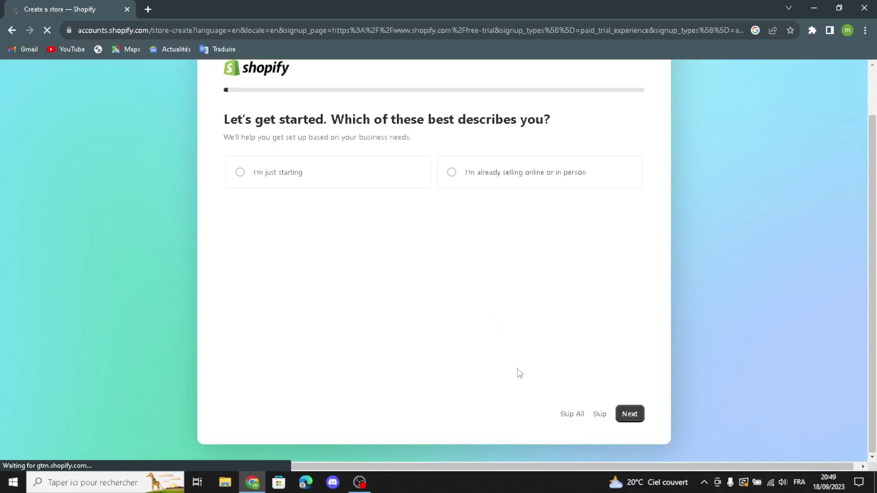
{"action": "left_click", "coordinate": [565, 414]}
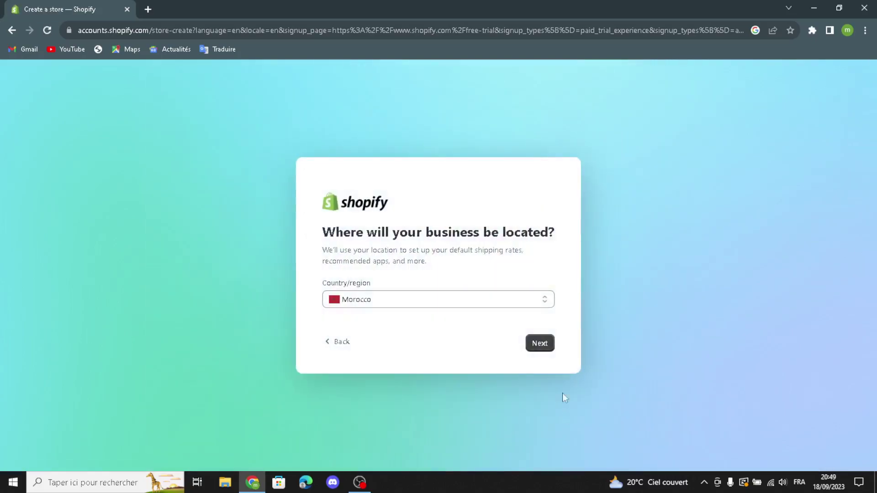
{"action": "left_click", "coordinate": [537, 350]}
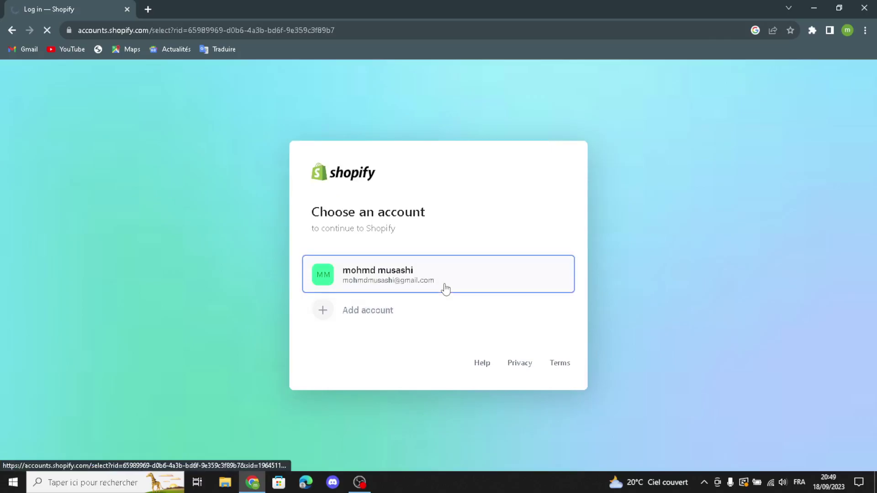
{"action": "left_click", "coordinate": [446, 289]}
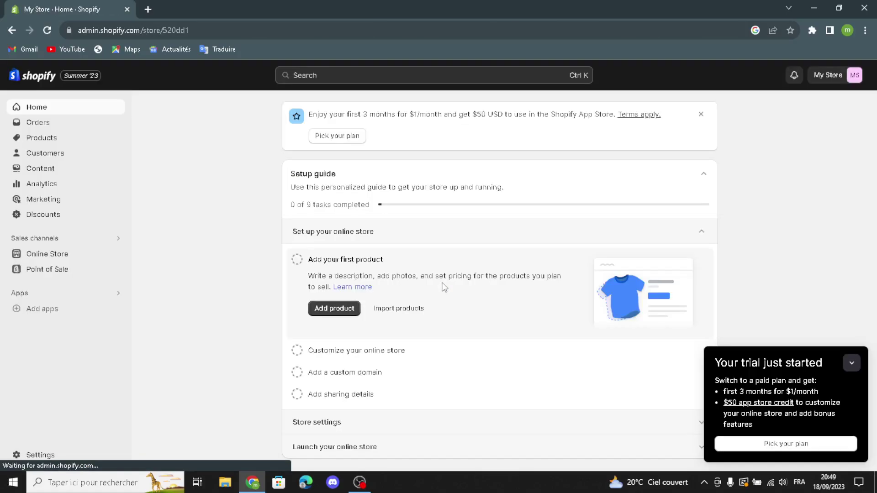
Collapse the trial notice and open the online store's current Dawn theme for customization
{"action": "left_click", "coordinate": [852, 363]}
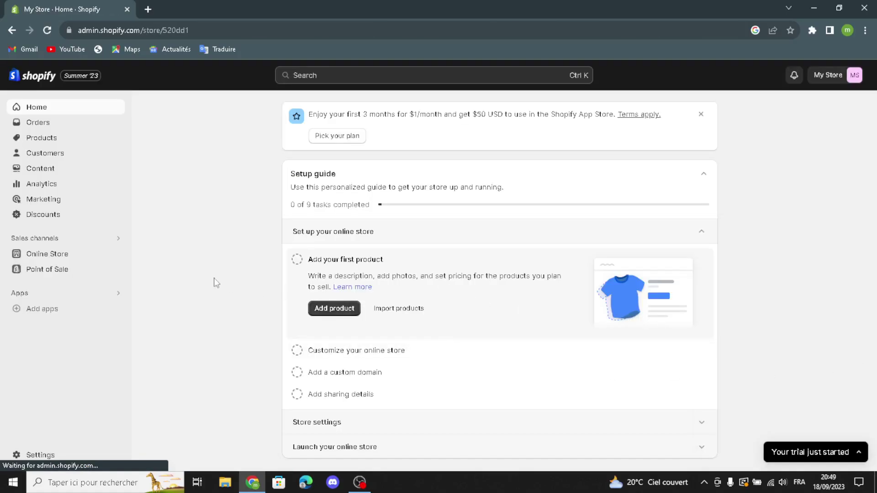
{"action": "left_click", "coordinate": [87, 258]}
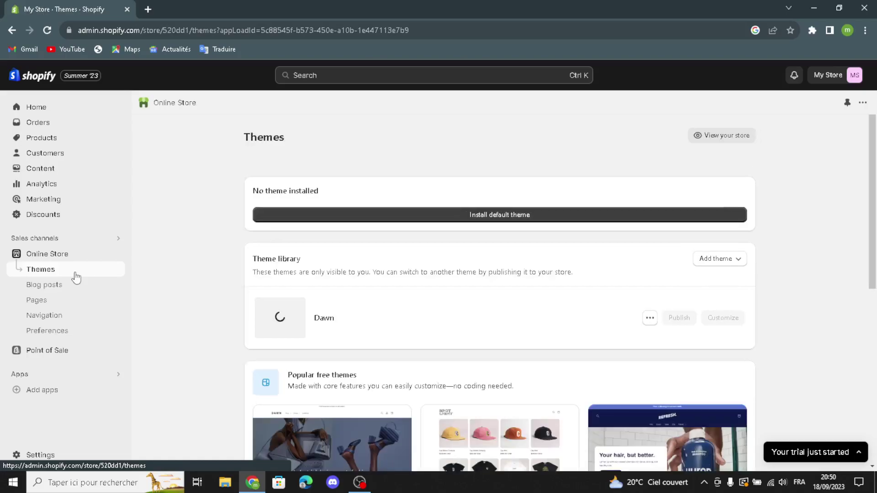
{"action": "scroll", "coordinate": [340, 325], "scroll_direction": "down", "scroll_amount": 3}
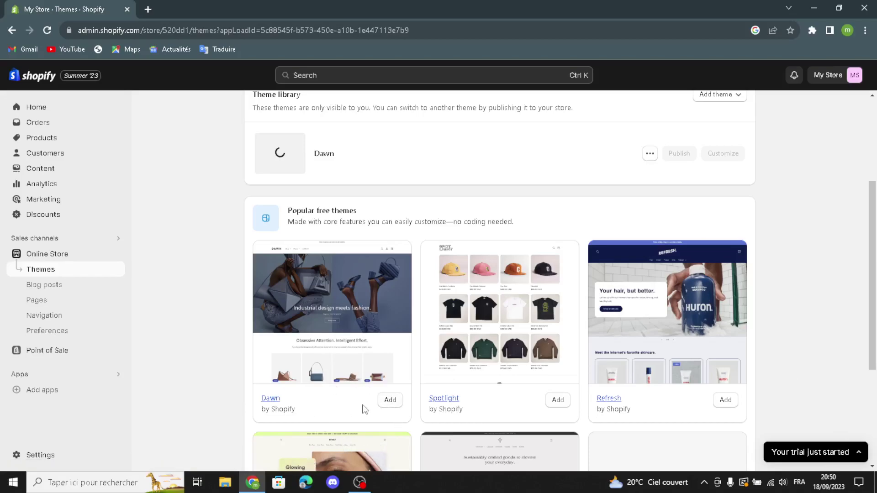
{"action": "scroll", "coordinate": [390, 339], "scroll_direction": "up", "scroll_amount": 2}
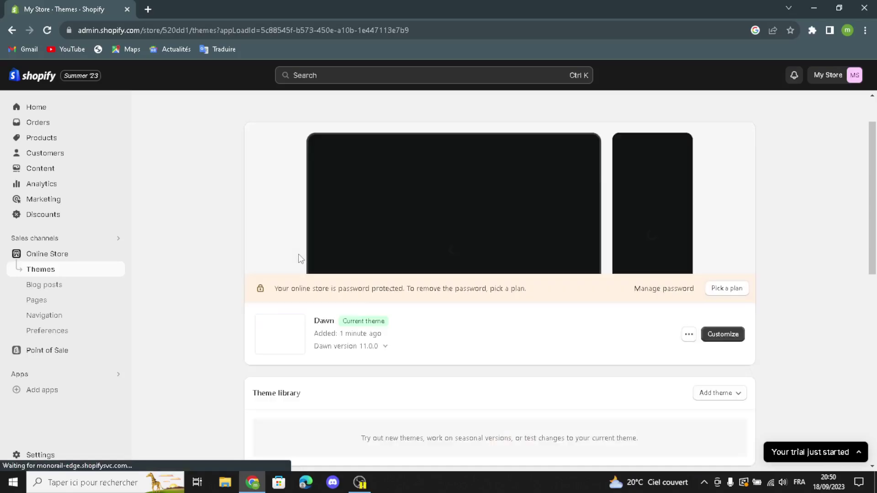
{"action": "left_click", "coordinate": [706, 336]}
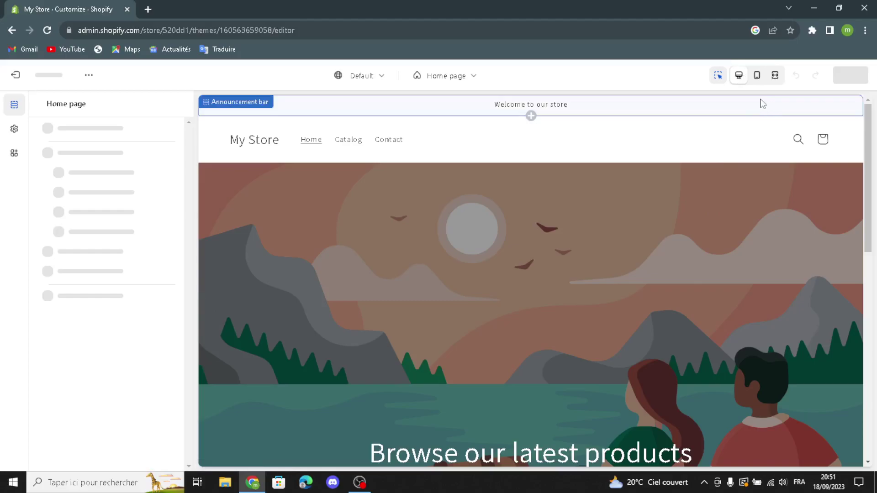
Preview the home page in mobile and fullscreen views, and return to the desktop view
{"action": "scroll", "coordinate": [607, 418], "scroll_direction": "down", "scroll_amount": 1}
{"action": "scroll", "coordinate": [646, 280], "scroll_direction": "up", "scroll_amount": 1}
{"action": "left_click", "coordinate": [757, 75]}
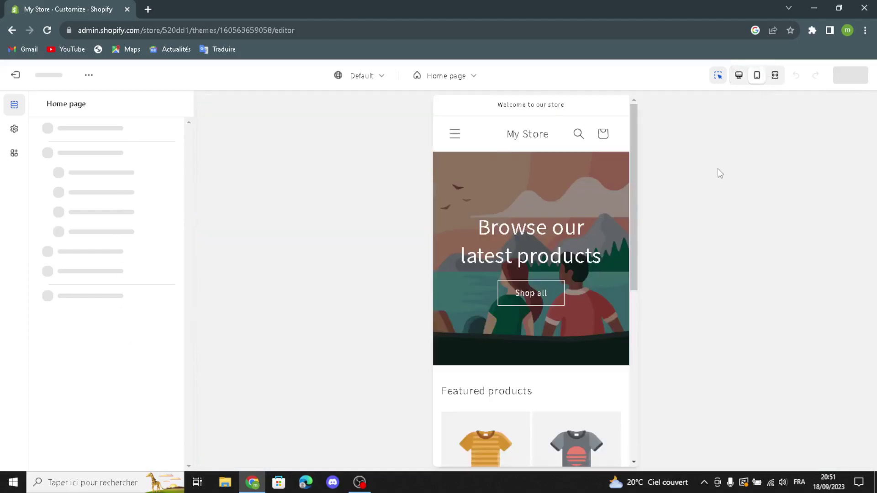
{"action": "scroll", "coordinate": [451, 317], "scroll_direction": "down", "scroll_amount": 1}
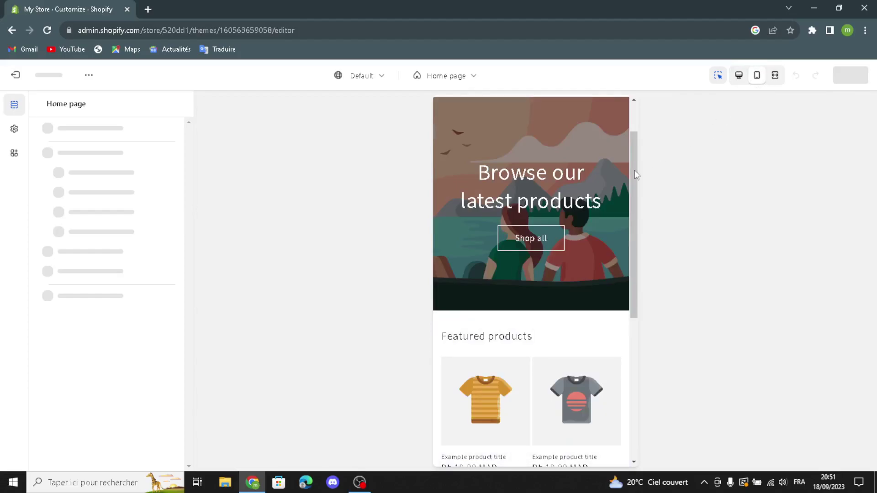
{"action": "left_click", "coordinate": [774, 75]}
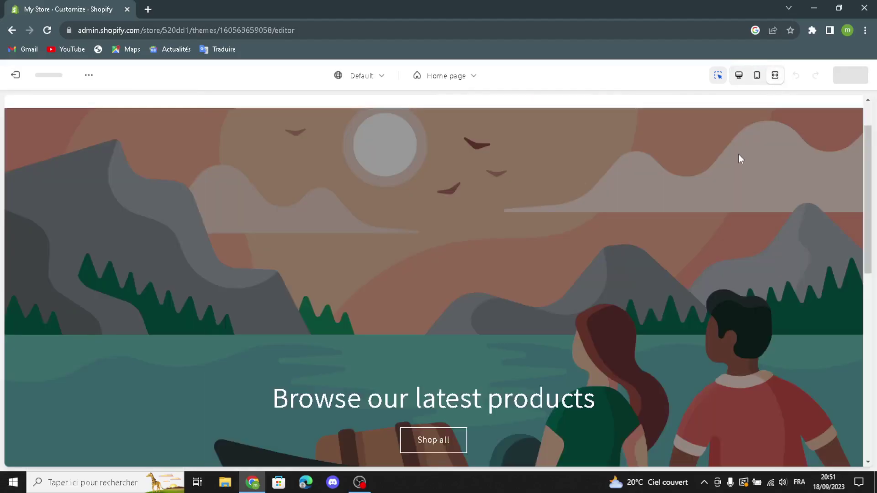
{"action": "left_click", "coordinate": [738, 76]}
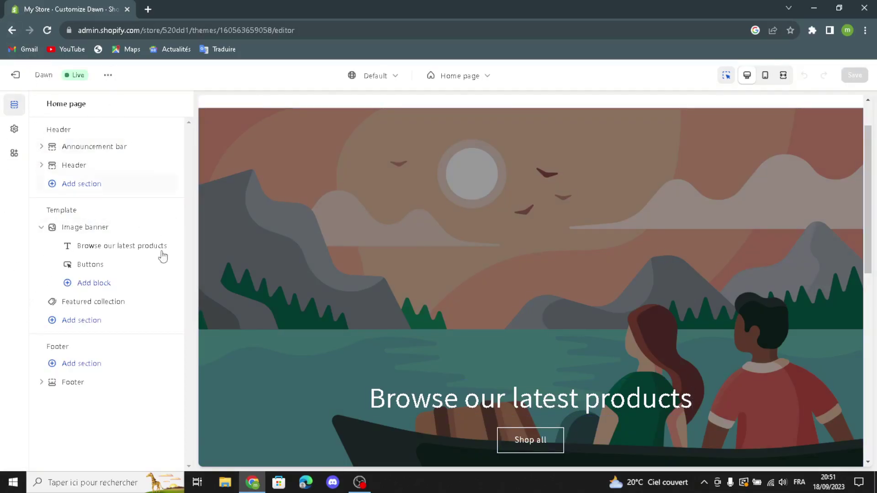
In the announcement bar, enable social icons on desktop, auto-rotating announcements, and the country/region and language selectors
{"action": "left_click", "coordinate": [73, 151]}
{"action": "left_click", "coordinate": [75, 196]}
{"action": "left_click", "coordinate": [77, 198]}
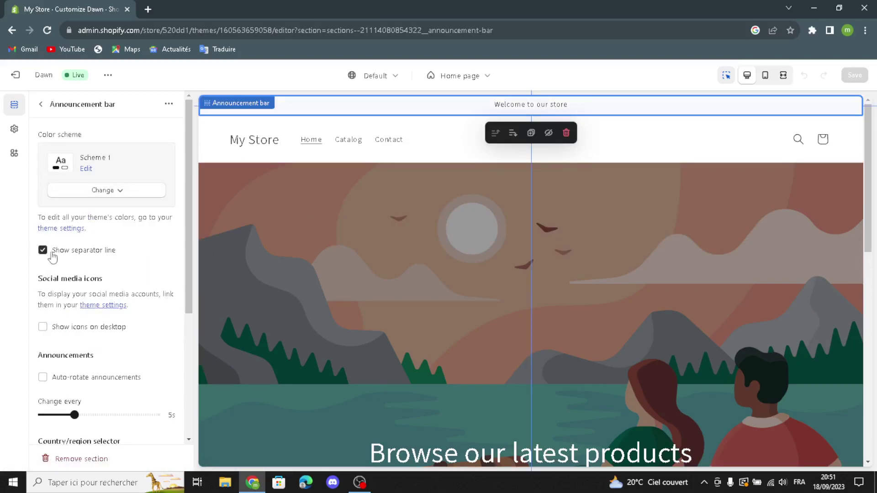
{"action": "left_click", "coordinate": [43, 326]}
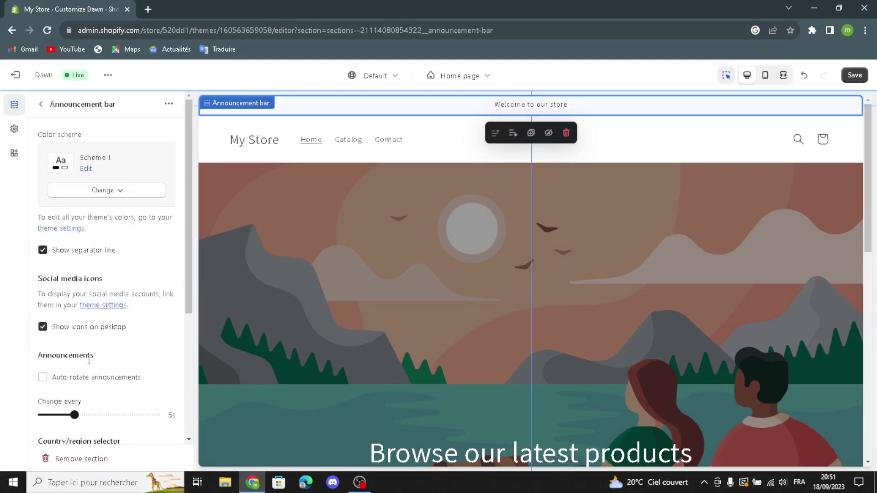
{"action": "scroll", "coordinate": [79, 387], "scroll_direction": "down", "scroll_amount": 1}
{"action": "left_click", "coordinate": [42, 322]}
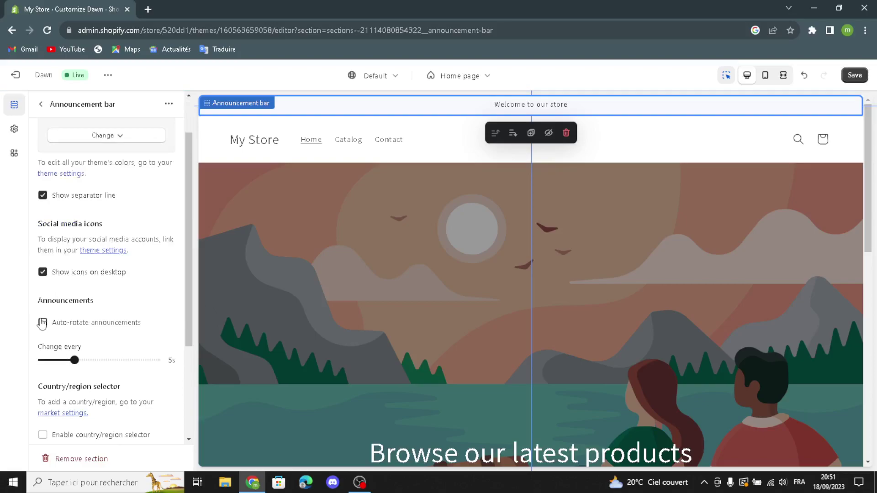
{"action": "scroll", "coordinate": [50, 379], "scroll_direction": "down", "scroll_amount": 1}
{"action": "left_click", "coordinate": [43, 380]}
{"action": "scroll", "coordinate": [114, 389], "scroll_direction": "down", "scroll_amount": 2}
{"action": "left_click", "coordinate": [42, 365]}
{"action": "scroll", "coordinate": [106, 274], "scroll_direction": "up", "scroll_amount": 5}
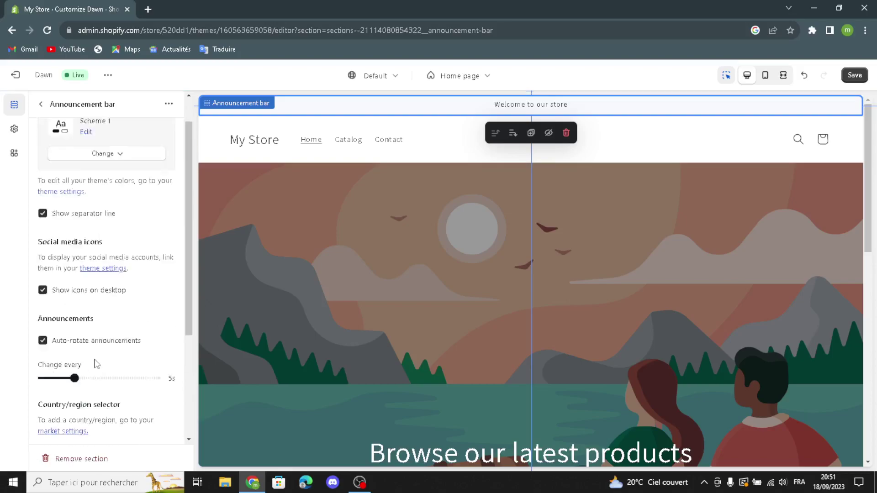
{"action": "left_click", "coordinate": [41, 104]}
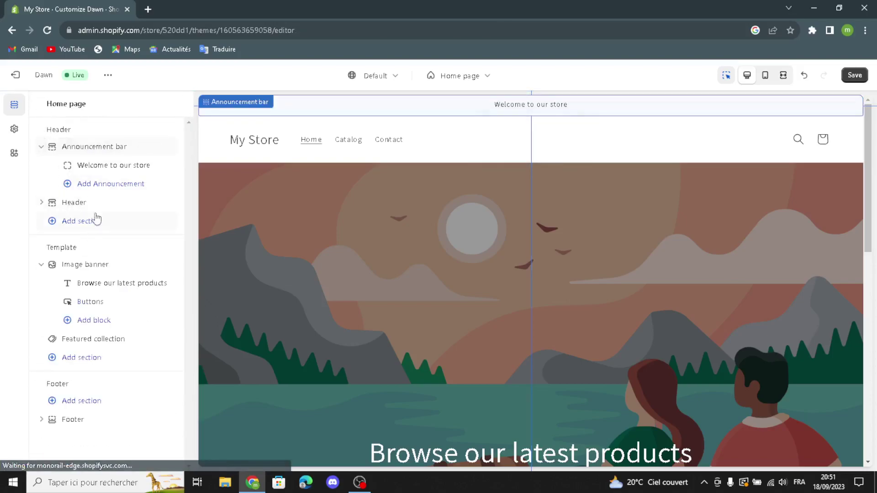
Link the "Welcome to our store" announcement to All collections and return to the home page sections
{"action": "left_click", "coordinate": [101, 169]}
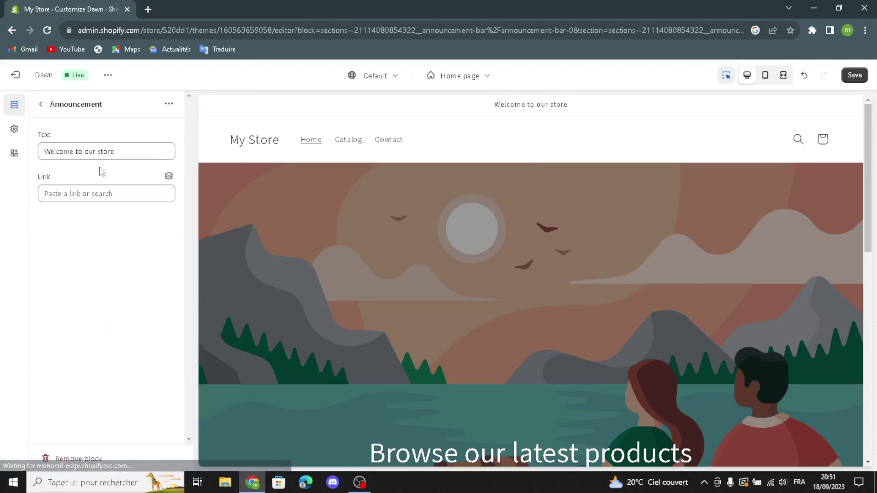
{"action": "triple_click", "coordinate": [123, 151]}
{"action": "left_click", "coordinate": [117, 152]}
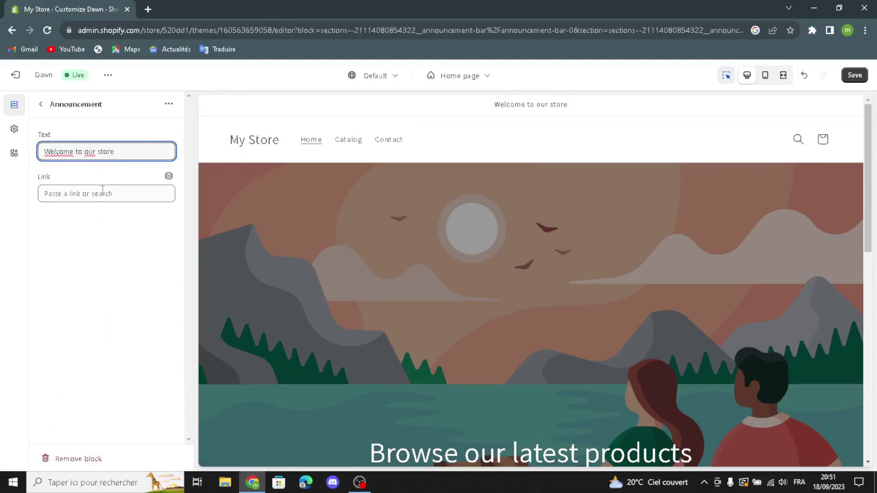
{"action": "left_click", "coordinate": [101, 191]}
{"action": "left_click", "coordinate": [99, 216]}
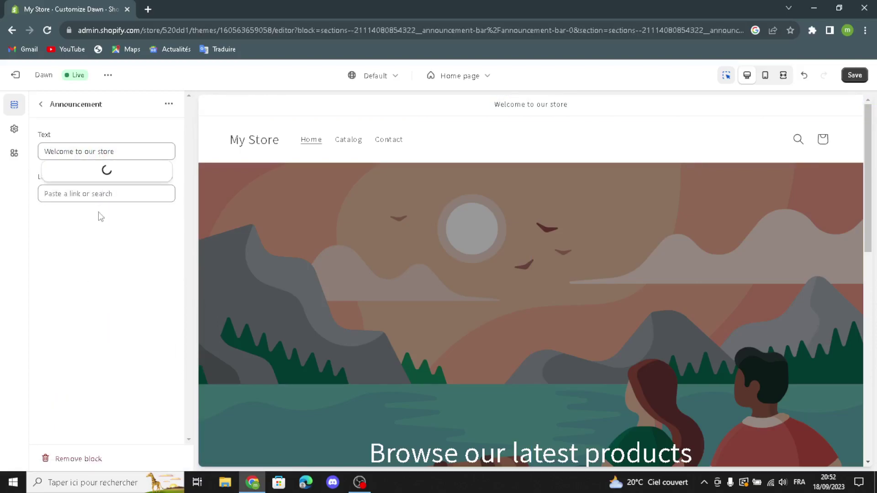
{"action": "left_click", "coordinate": [69, 152]}
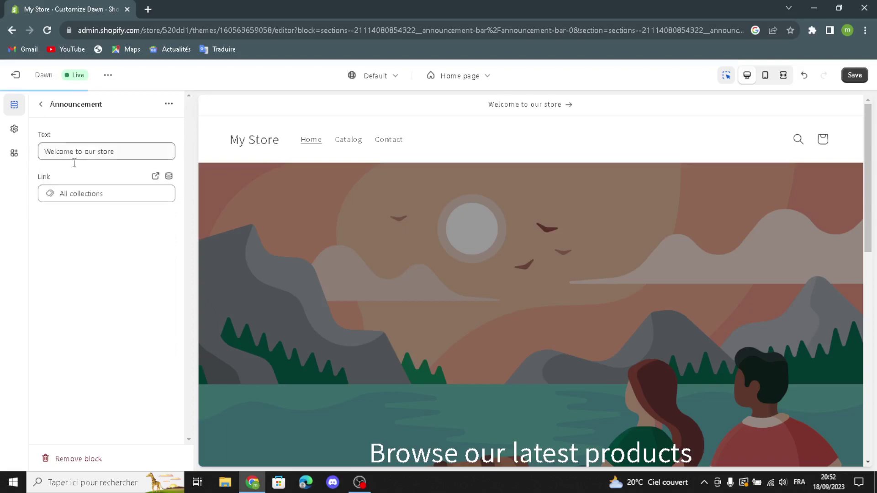
{"action": "left_click", "coordinate": [41, 104]}
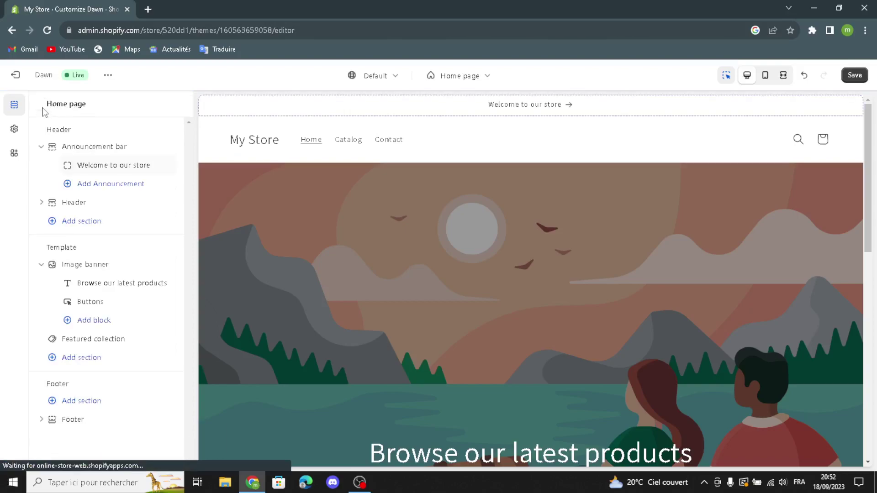
In the header section, choose Middle left as the desktop logo position and On scroll up for the sticky header
{"action": "left_click", "coordinate": [89, 205]}
{"action": "left_click", "coordinate": [87, 149]}
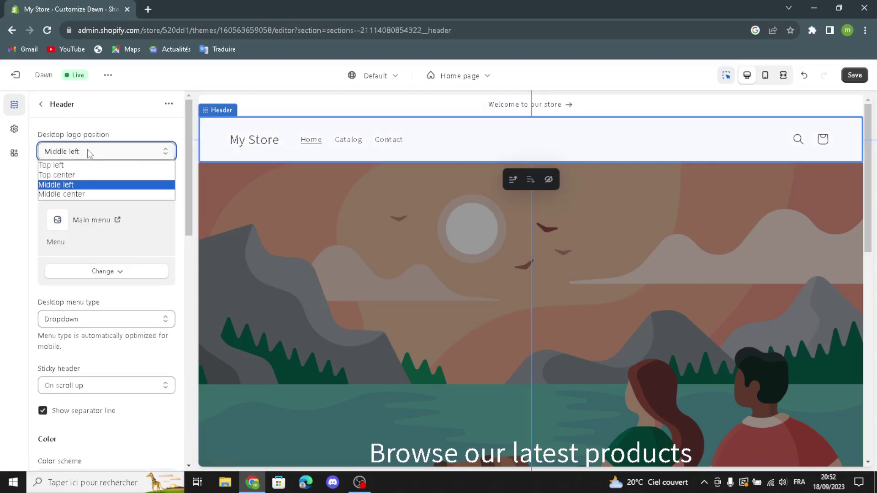
{"action": "left_click", "coordinate": [72, 185]}
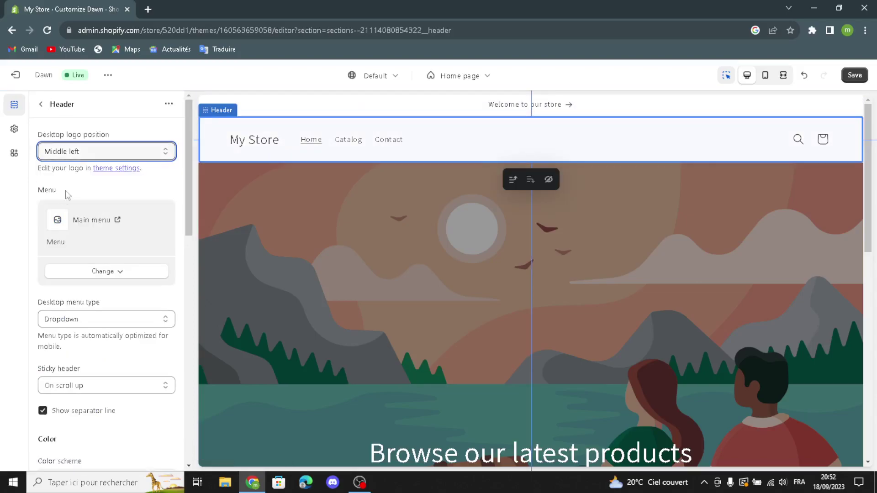
{"action": "left_click", "coordinate": [76, 320]}
{"action": "scroll", "coordinate": [76, 321], "scroll_direction": "down", "scroll_amount": 1}
{"action": "left_click", "coordinate": [70, 332]}
{"action": "left_click", "coordinate": [61, 355]}
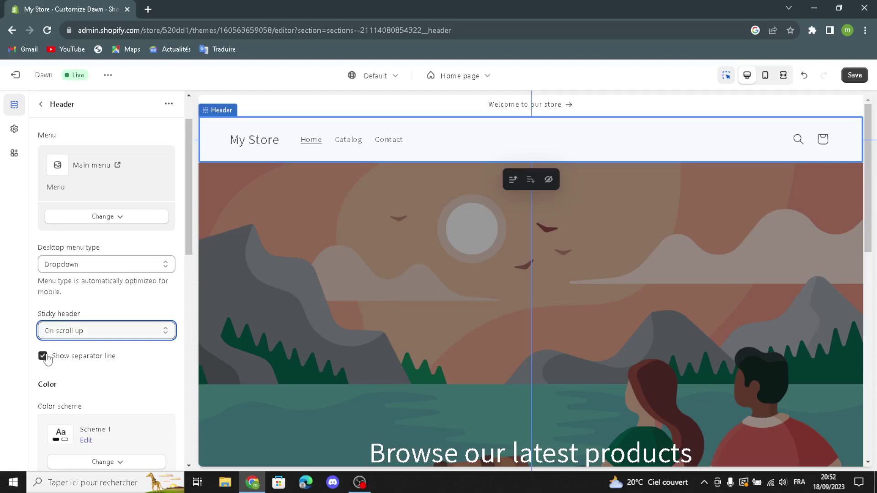
Review the header's color schemes, country and language selectors, mobile layout, spacing and section padding settings
{"action": "scroll", "coordinate": [93, 374], "scroll_direction": "down", "scroll_amount": 1}
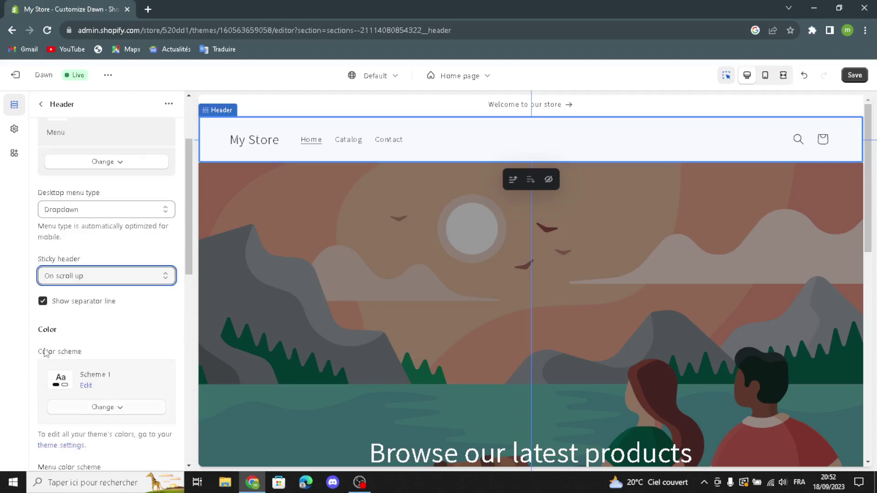
{"action": "scroll", "coordinate": [89, 395], "scroll_direction": "down", "scroll_amount": 3}
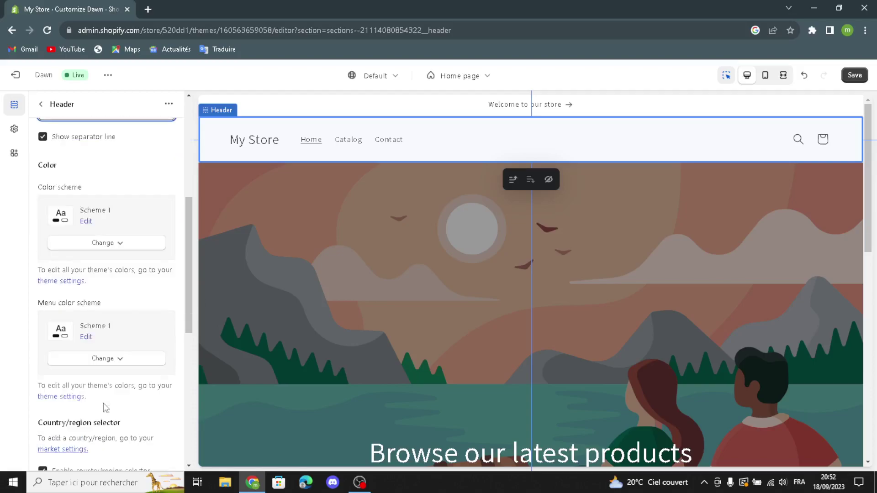
{"action": "scroll", "coordinate": [61, 357], "scroll_direction": "down", "scroll_amount": 2}
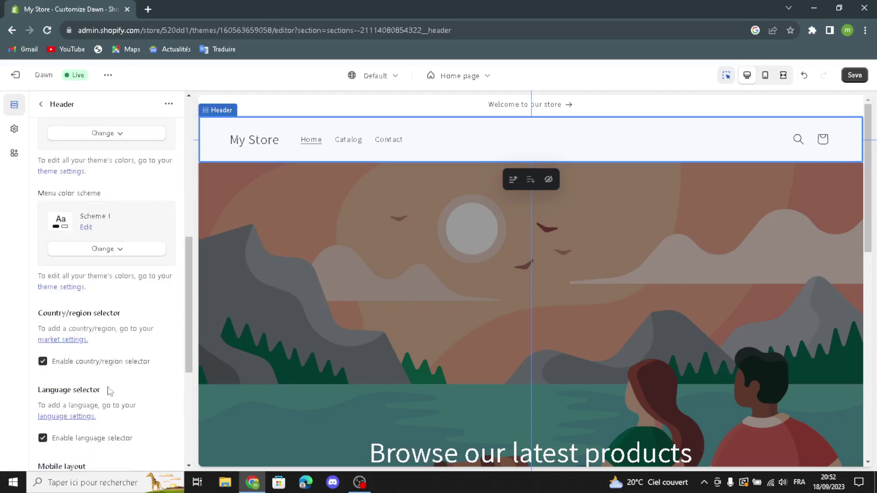
{"action": "scroll", "coordinate": [57, 363], "scroll_direction": "down", "scroll_amount": 3}
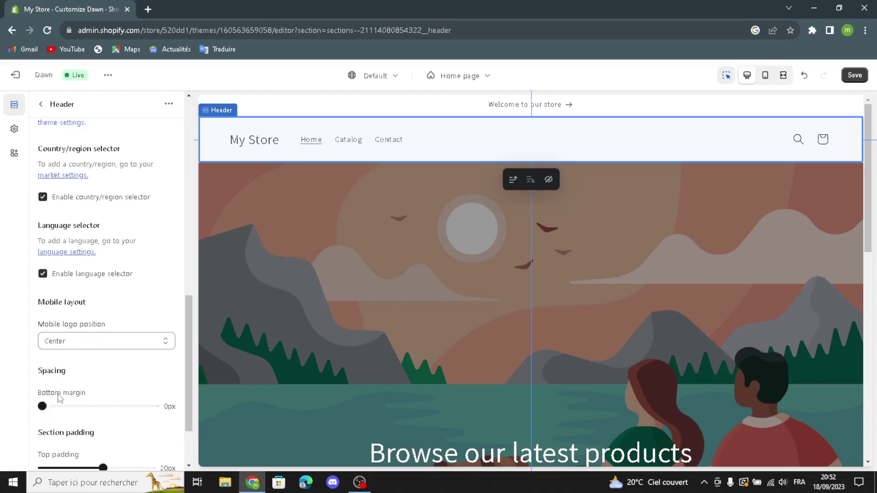
{"action": "scroll", "coordinate": [61, 406], "scroll_direction": "down", "scroll_amount": 2}
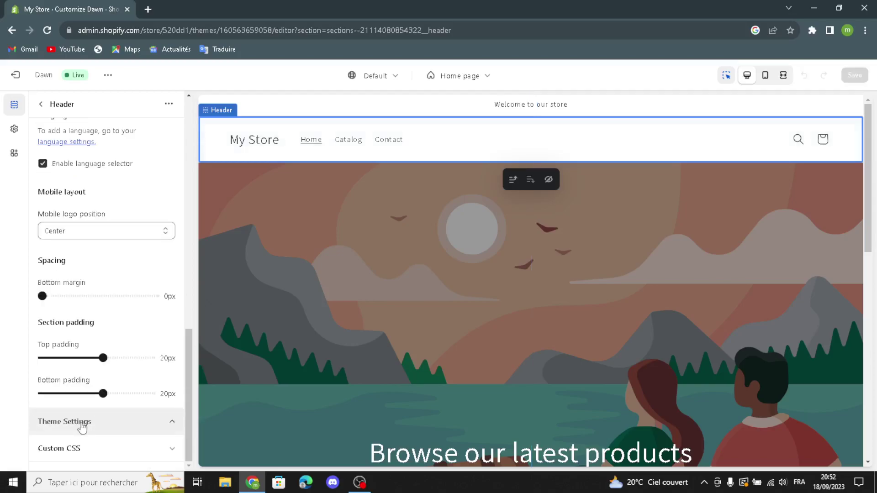
In the header's theme settings, open the image selection for the logo
{"action": "scroll", "coordinate": [82, 426], "scroll_direction": "down", "scroll_amount": 1}
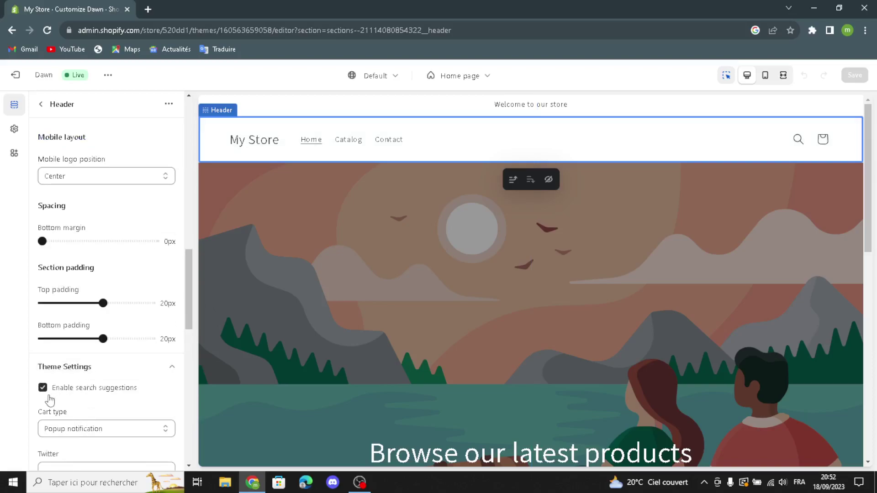
{"action": "scroll", "coordinate": [89, 434], "scroll_direction": "down", "scroll_amount": 2}
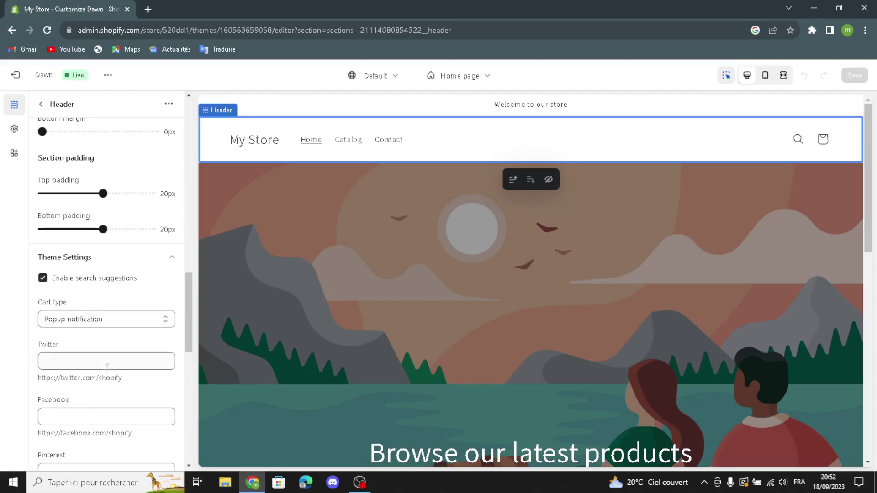
{"action": "scroll", "coordinate": [89, 384], "scroll_direction": "down", "scroll_amount": 1}
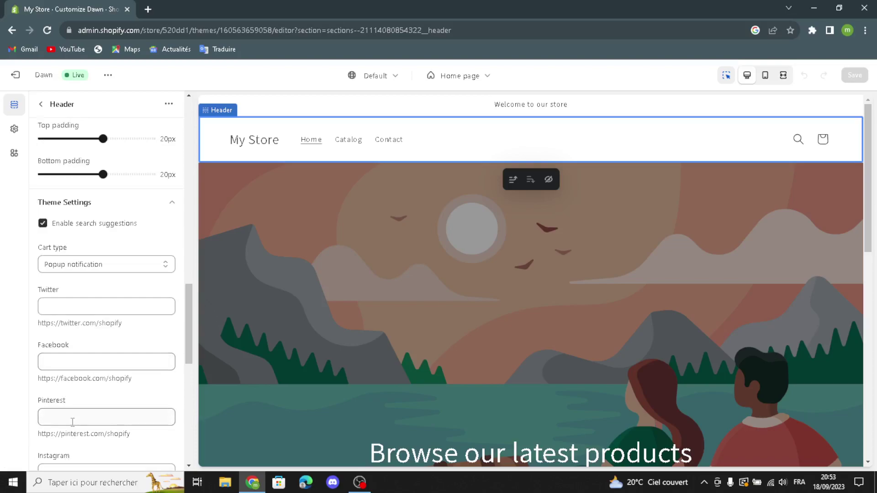
{"action": "scroll", "coordinate": [132, 389], "scroll_direction": "down", "scroll_amount": 1}
{"action": "scroll", "coordinate": [133, 389], "scroll_direction": "down", "scroll_amount": 8}
{"action": "left_click", "coordinate": [100, 357]}
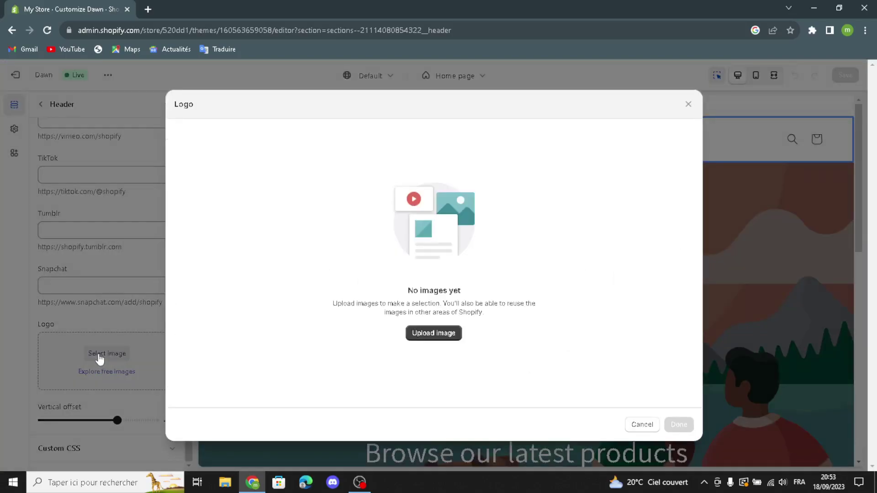
In a new browser tab, search Google Images for "travel itinerary templates logo ideas"
{"action": "left_click", "coordinate": [149, 12]}
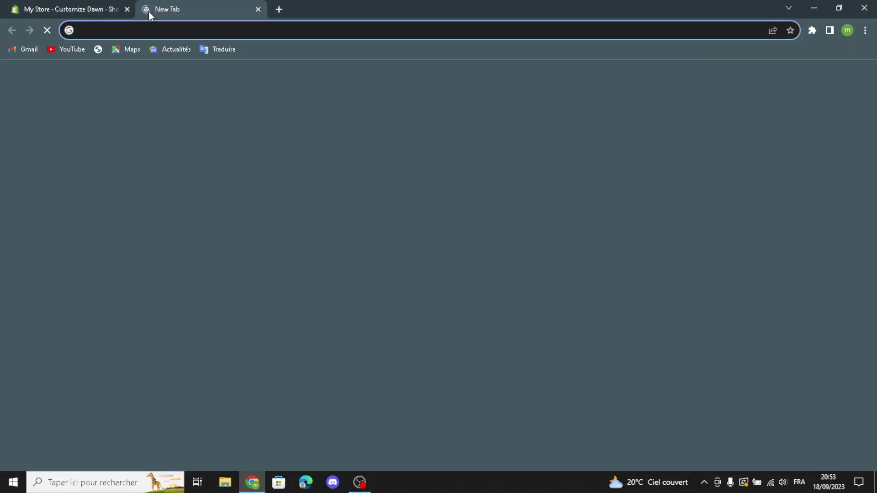
{"action": "type", "text": "trav"}
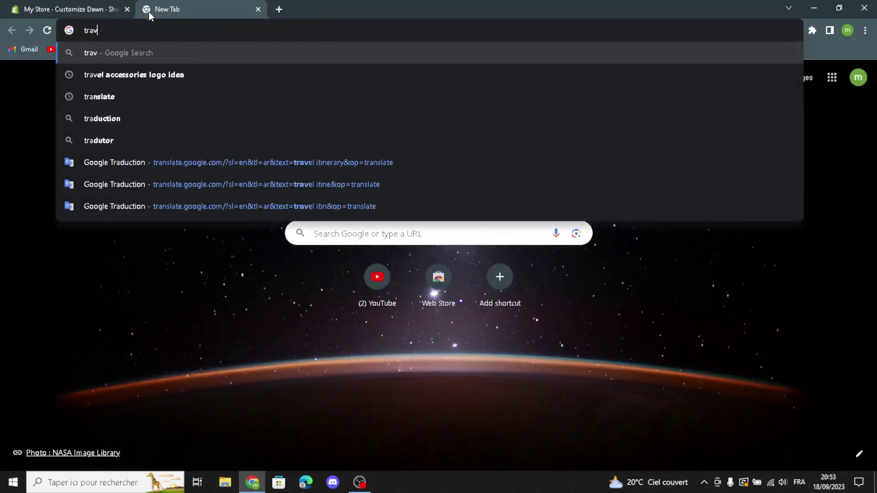
{"action": "type", "text": "el i"}
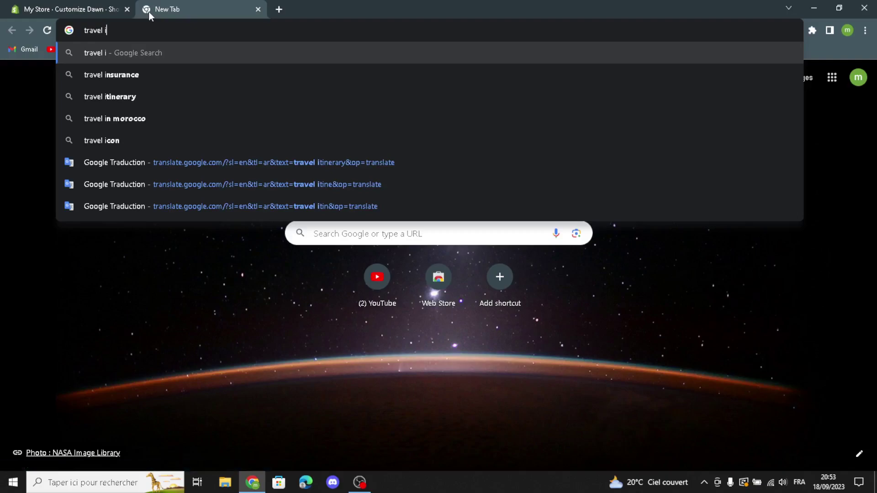
{"action": "type", "text": "te"}
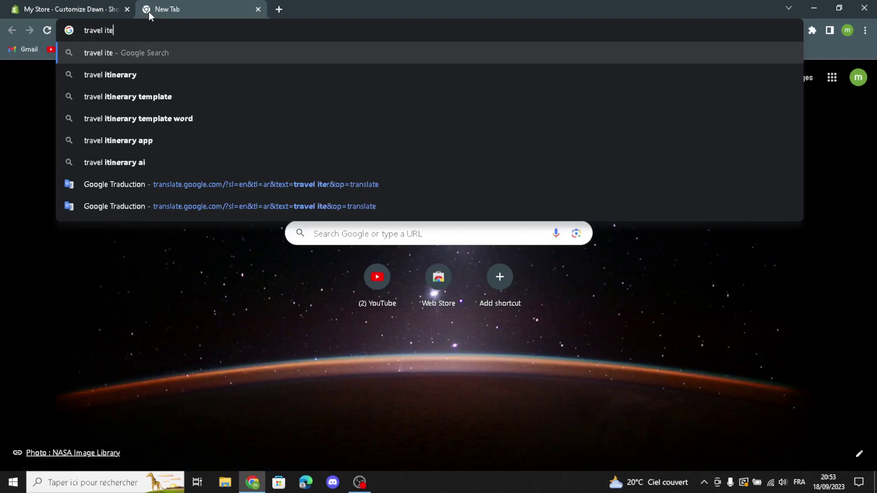
{"action": "key", "text": "BackSpace"}
{"action": "type", "text": "iner"}
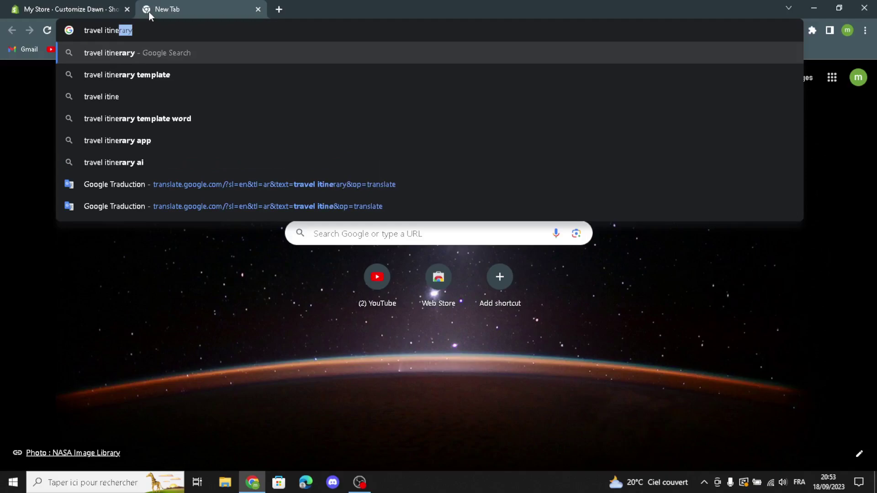
{"action": "type", "text": "ary"}
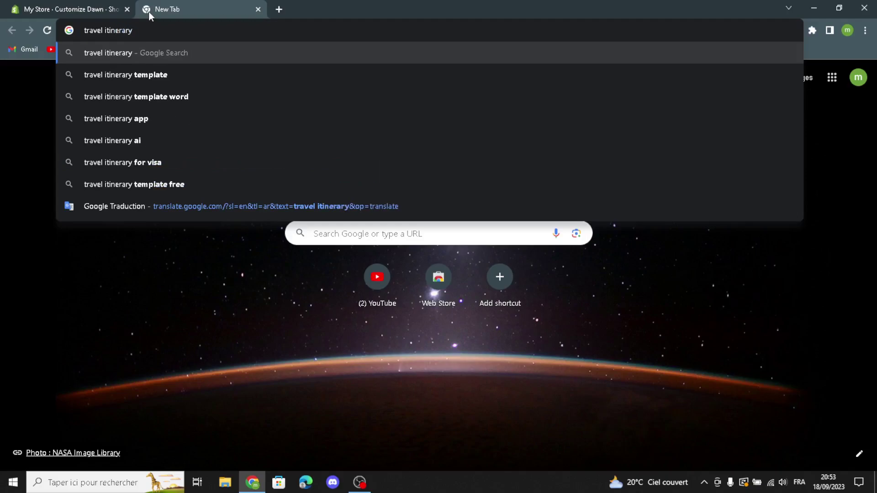
{"action": "type", "text": " tem"}
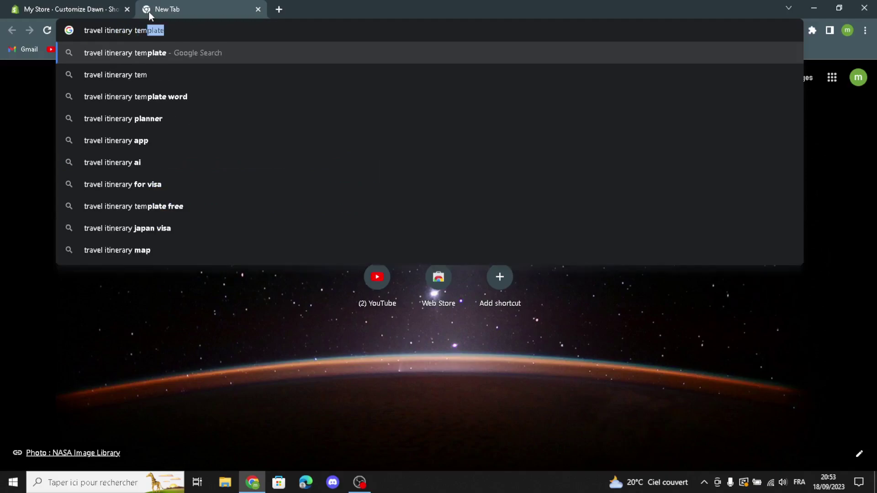
{"action": "type", "text": "plates "}
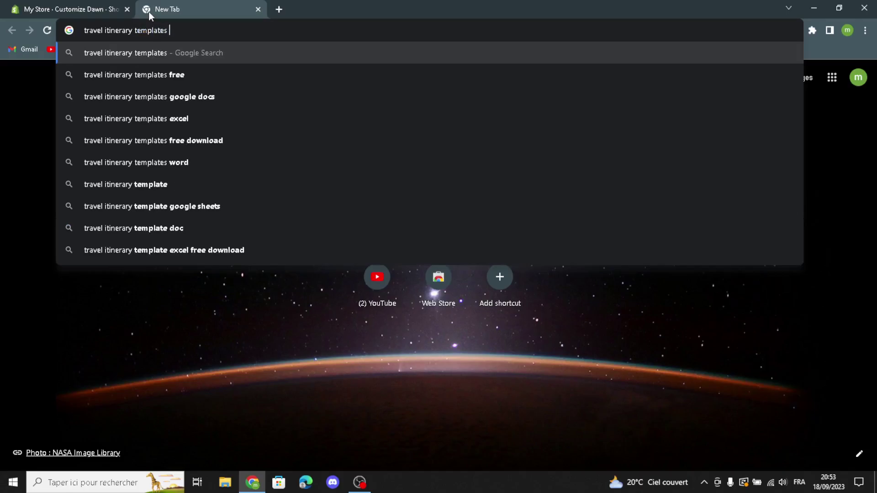
{"action": "type", "text": "logo"}
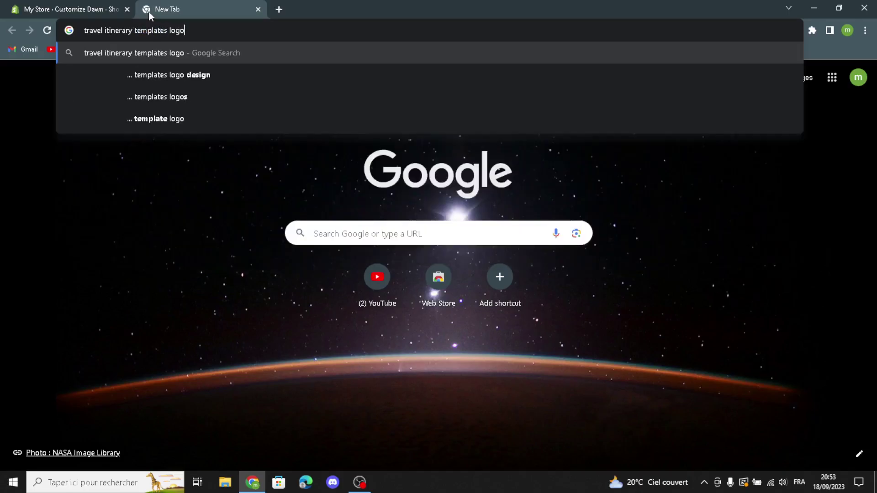
{"action": "type", "text": " ideas"}
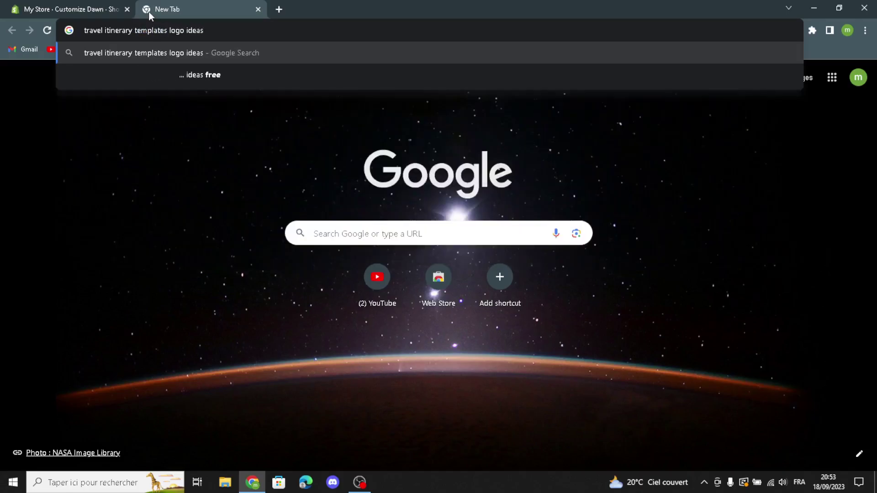
{"action": "key", "text": "Return"}
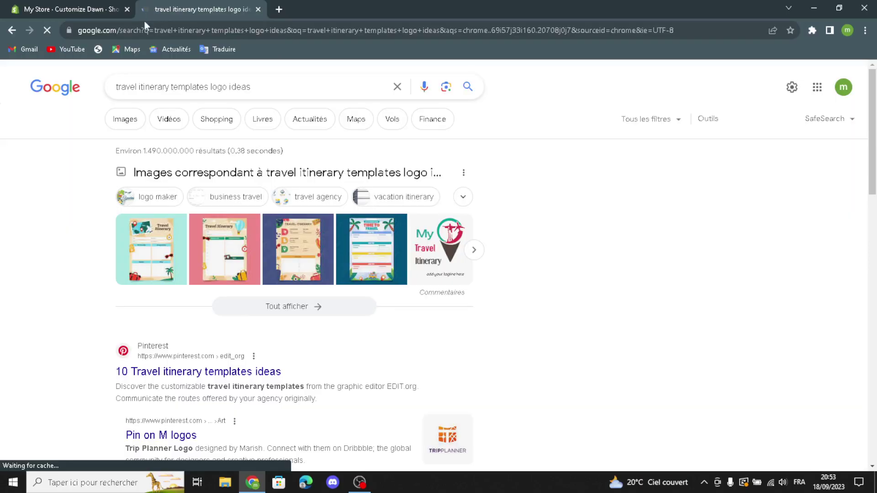
{"action": "left_click", "coordinate": [126, 122]}
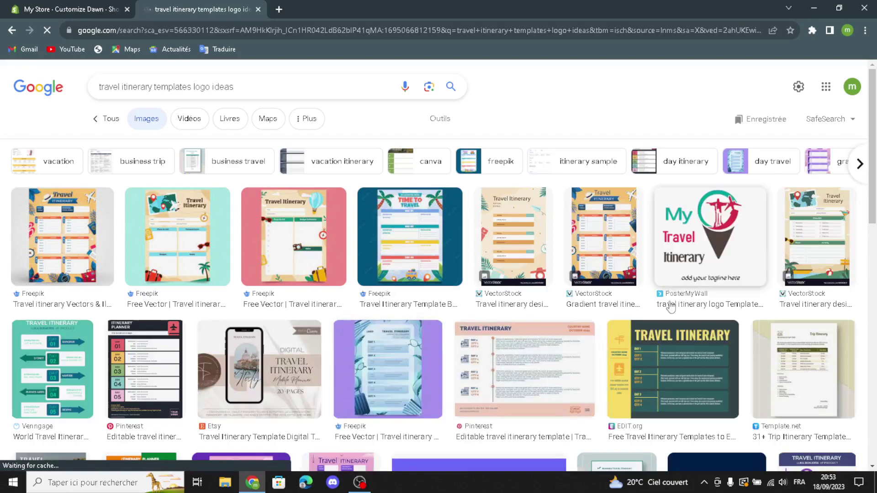
Upload the "My Travel Itinerary" picture from the image results to the store and set it as the header logo
{"action": "scroll", "coordinate": [751, 247], "scroll_direction": "down", "scroll_amount": 3}
{"action": "scroll", "coordinate": [751, 247], "scroll_direction": "up", "scroll_amount": 3}
{"action": "left_click_drag", "start_coordinate": [701, 244], "coordinate": [416, 289]}
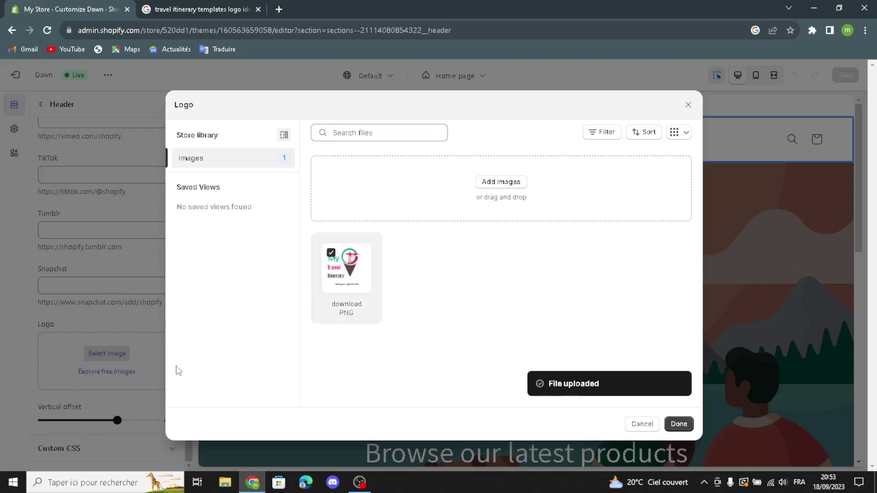
{"action": "left_click", "coordinate": [679, 424]}
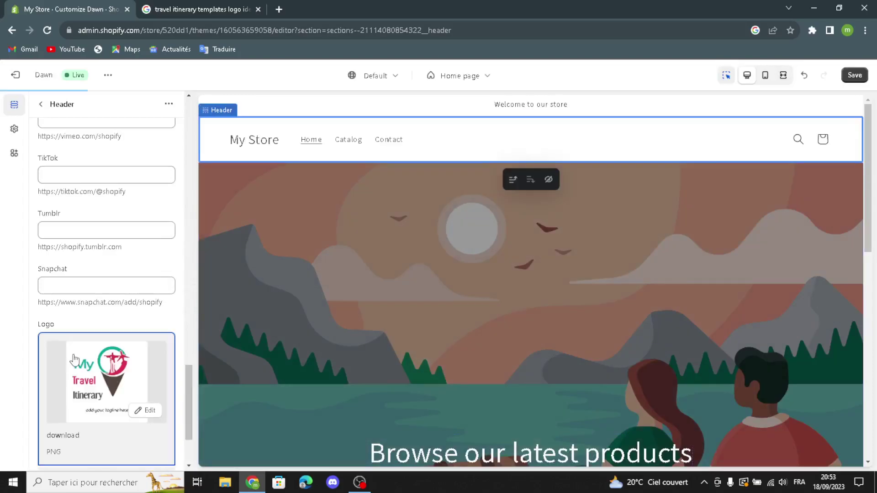
{"action": "scroll", "coordinate": [93, 368], "scroll_direction": "down", "scroll_amount": 2}
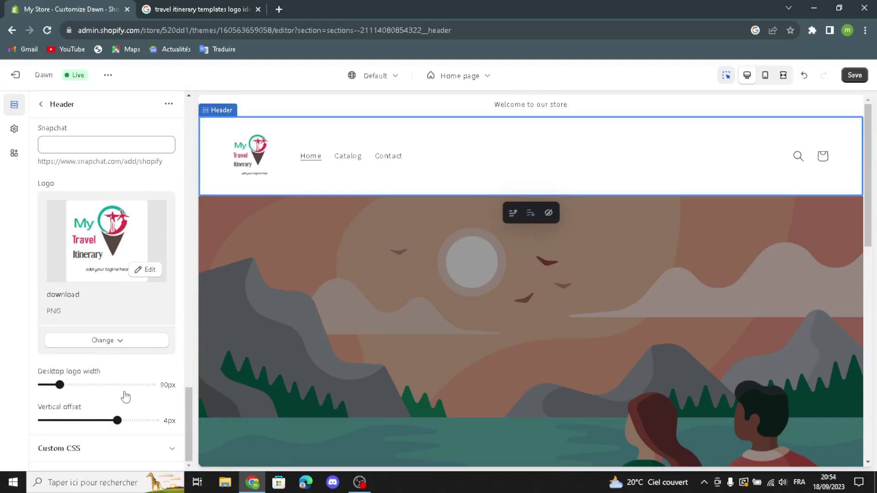
Open the home page's Image banner section, and in the Google tab search images for "travel itinerary templates"
{"action": "left_click", "coordinate": [41, 105]}
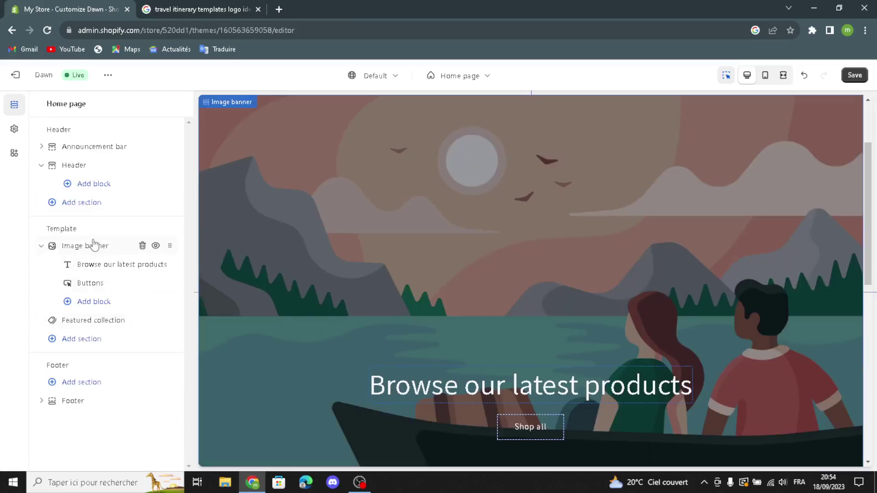
{"action": "left_click", "coordinate": [93, 245]}
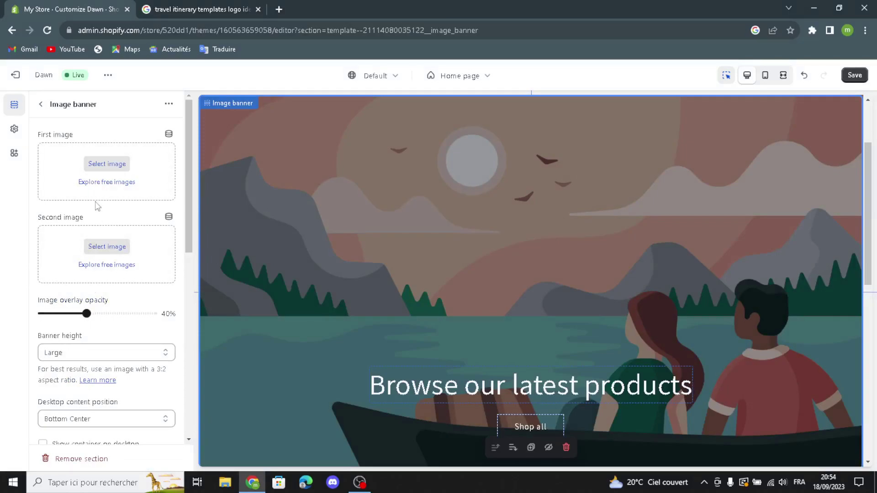
{"action": "left_click", "coordinate": [176, 7]}
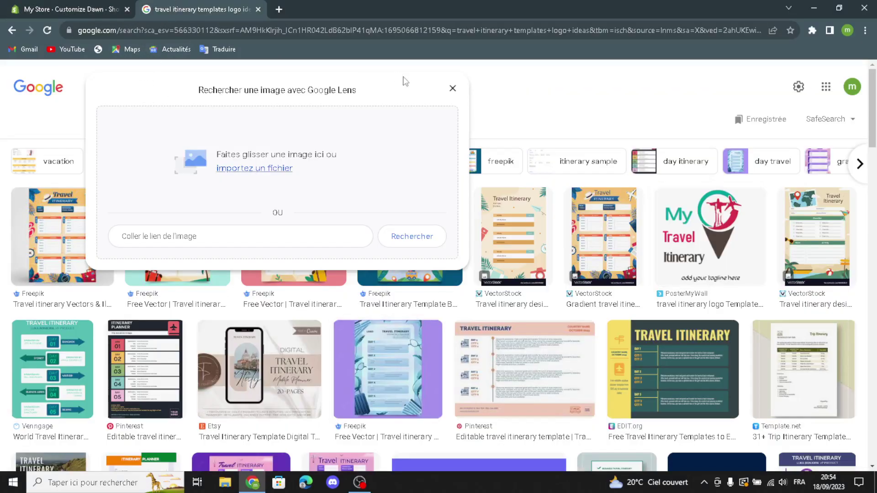
{"action": "left_click", "coordinate": [453, 88]}
{"action": "left_click_drag", "start_coordinate": [244, 91], "coordinate": [192, 104]}
{"action": "key", "text": "BackSpace"}
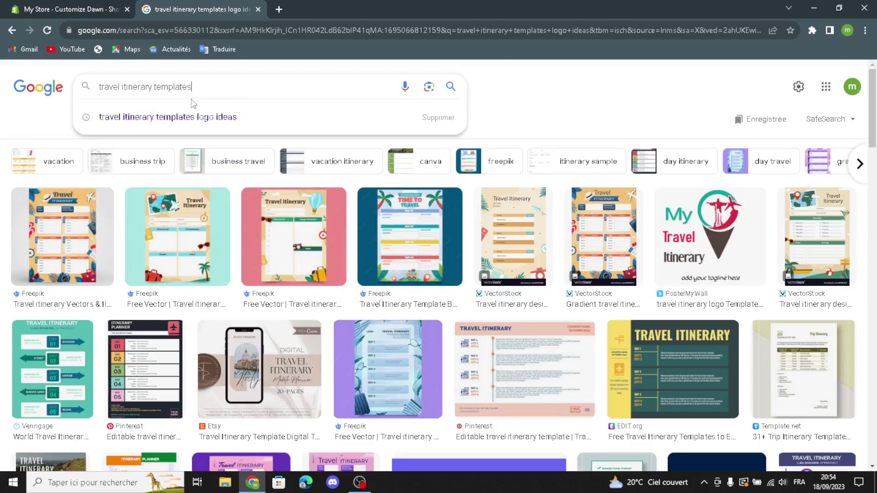
{"action": "key", "text": "Return"}
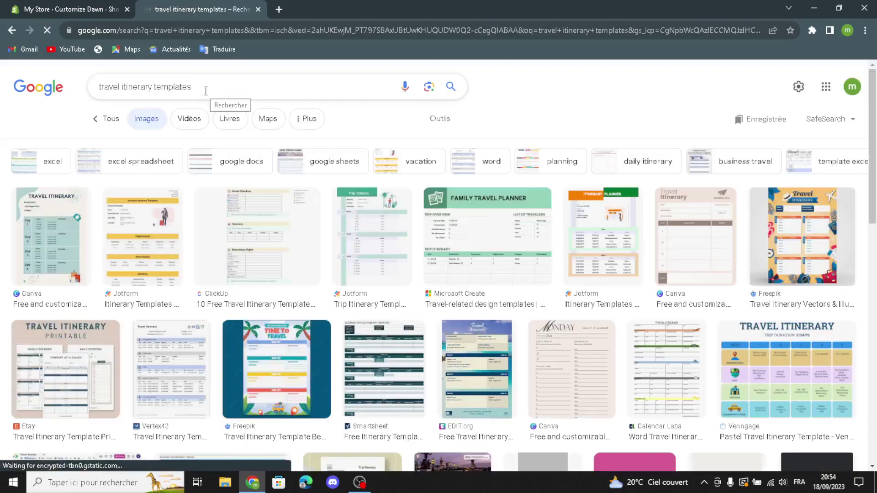
Add the "Professional Business Travel Itinerary Template" picture from Template.net as the first image of the image banner
{"action": "scroll", "coordinate": [661, 276], "scroll_direction": "down", "scroll_amount": 15}
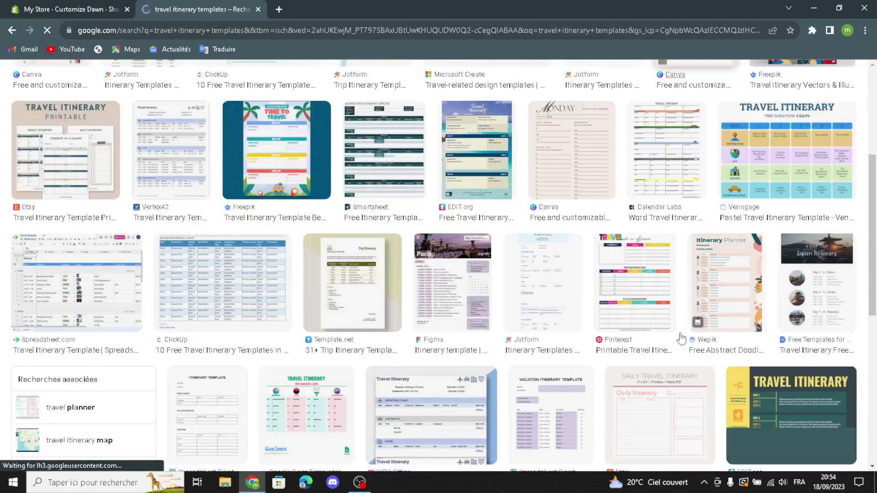
{"action": "scroll", "coordinate": [670, 372], "scroll_direction": "down", "scroll_amount": 10}
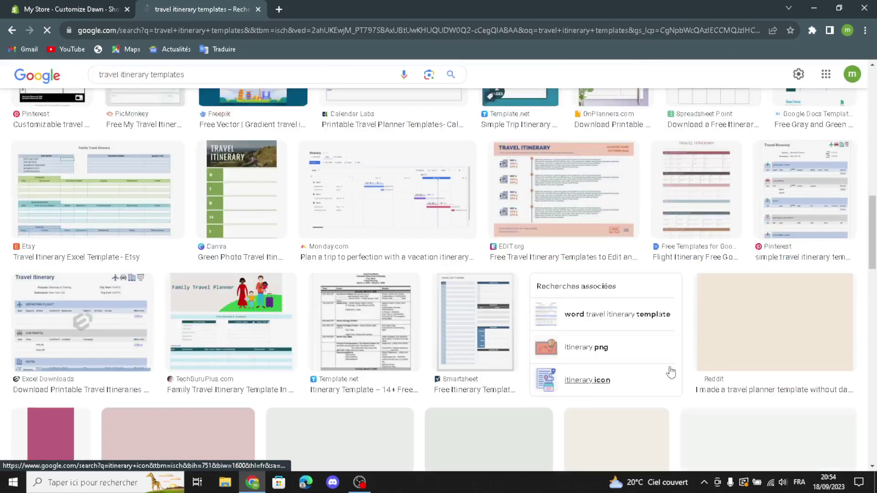
{"action": "scroll", "coordinate": [670, 371], "scroll_direction": "down", "scroll_amount": 20}
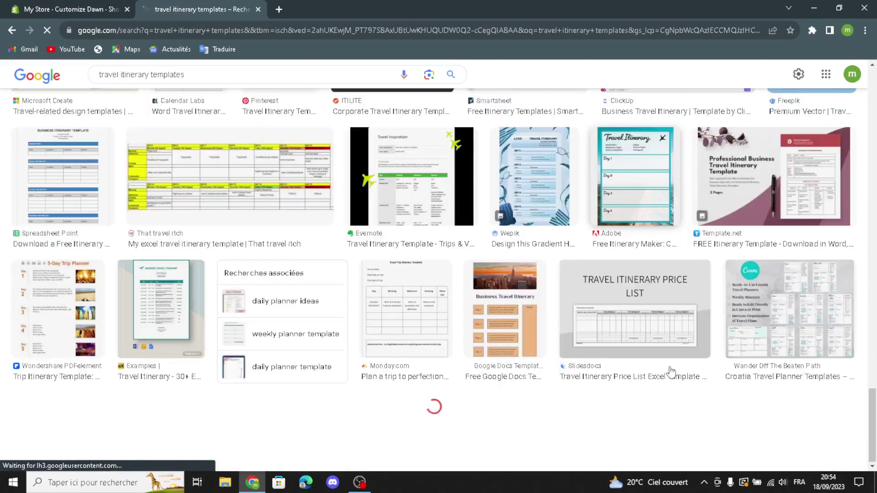
{"action": "scroll", "coordinate": [670, 373], "scroll_direction": "down", "scroll_amount": 3}
{"action": "scroll", "coordinate": [670, 373], "scroll_direction": "up", "scroll_amount": 3}
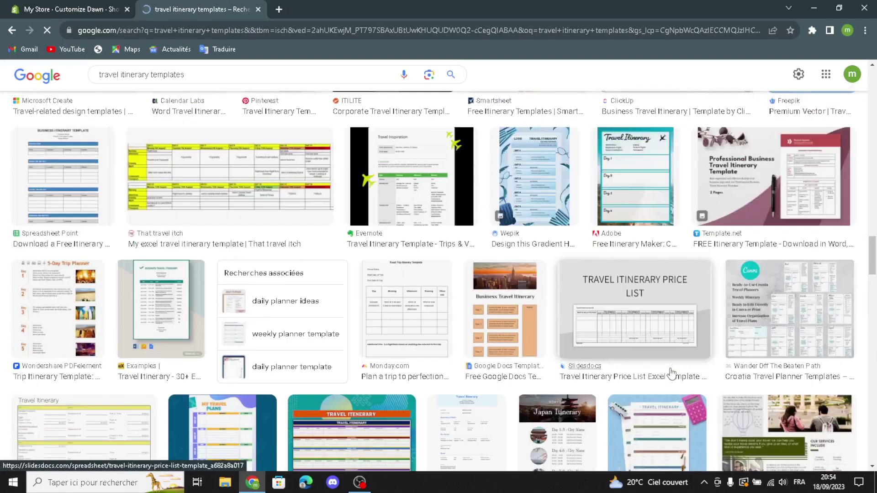
{"action": "left_click", "coordinate": [804, 203]}
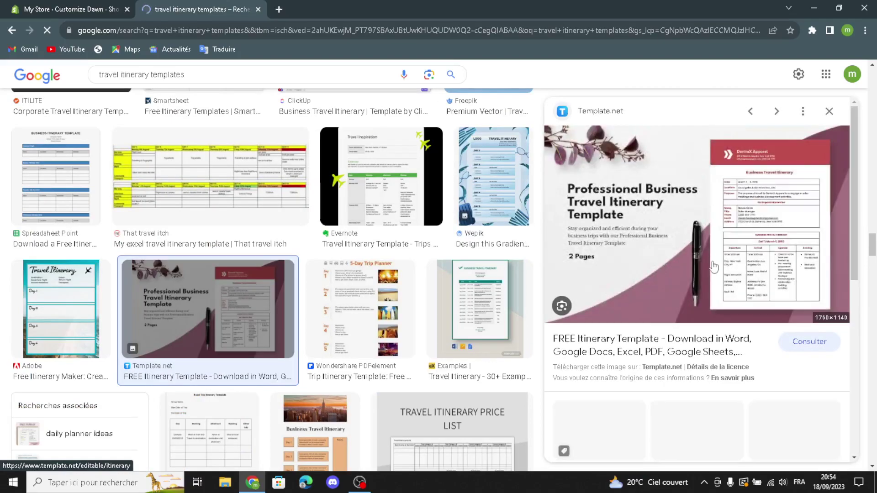
{"action": "left_click_drag", "start_coordinate": [718, 270], "coordinate": [131, 171]}
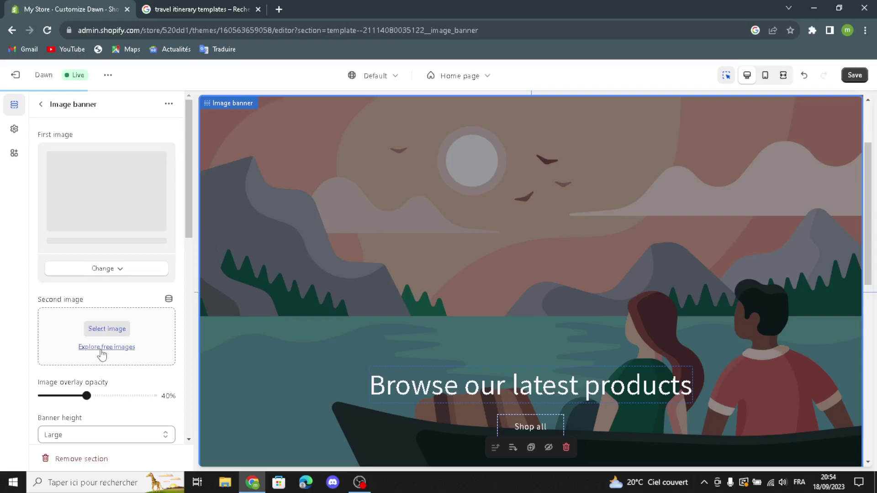
Show the image banner's container on desktop, keeping Bottom Center as the content position and Center as the content alignment
{"action": "scroll", "coordinate": [85, 393], "scroll_direction": "down", "scroll_amount": 2}
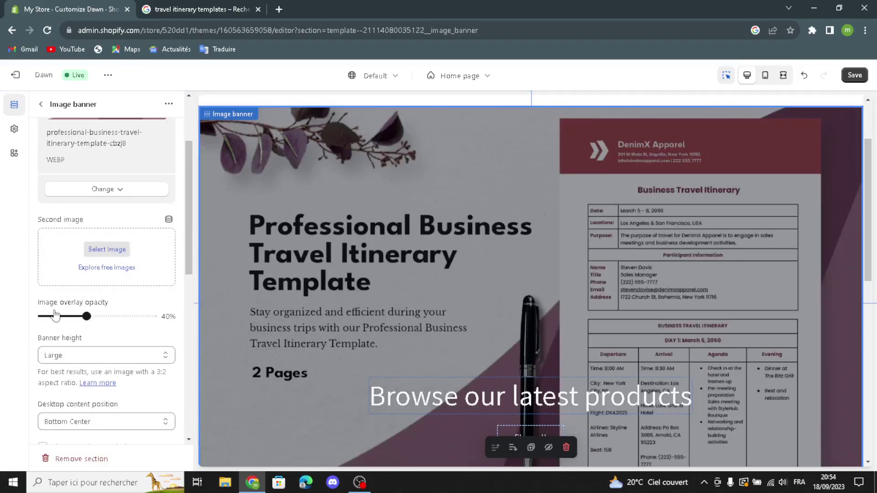
{"action": "left_click", "coordinate": [71, 360]}
{"action": "scroll", "coordinate": [71, 369], "scroll_direction": "down", "scroll_amount": 1}
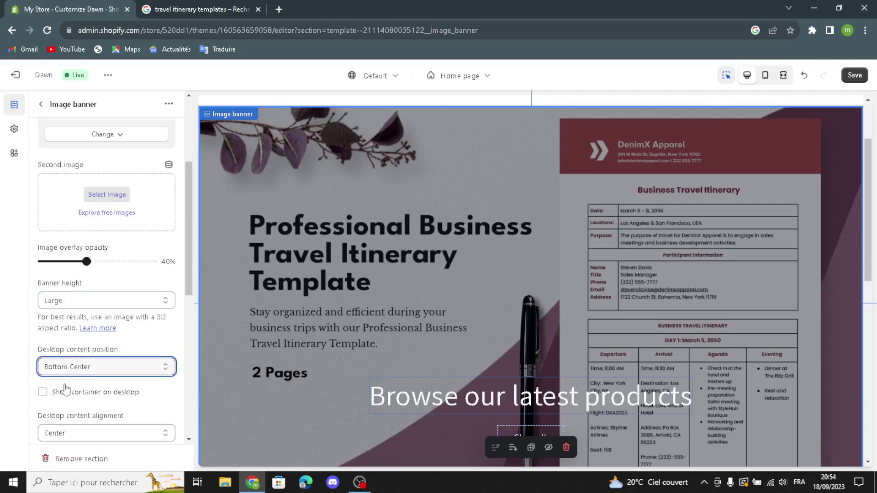
{"action": "left_click", "coordinate": [41, 392]}
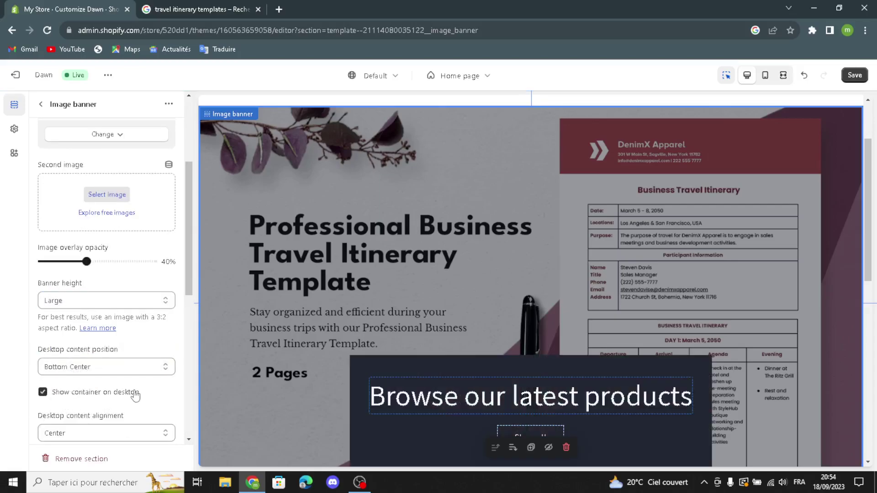
{"action": "scroll", "coordinate": [133, 393], "scroll_direction": "down", "scroll_amount": 2}
{"action": "left_click", "coordinate": [55, 325]}
{"action": "left_click", "coordinate": [55, 345]}
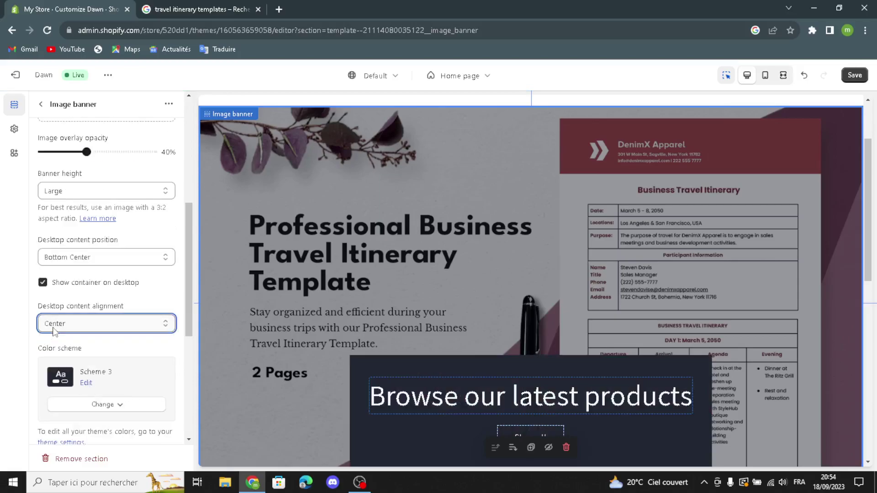
{"action": "scroll", "coordinate": [80, 394], "scroll_direction": "down", "scroll_amount": 2}
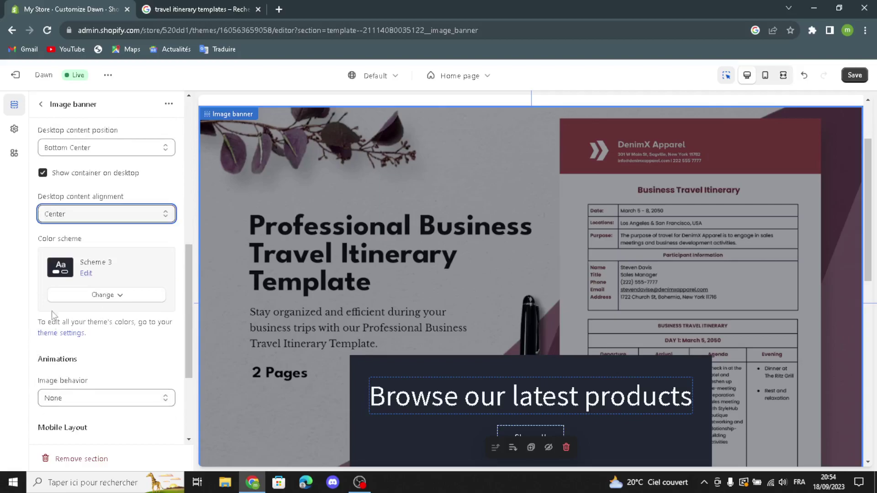
Keep None as the image banner's image behavior and look over its mobile layout options
{"action": "left_click", "coordinate": [96, 396]}
{"action": "left_click", "coordinate": [96, 396]}
{"action": "scroll", "coordinate": [91, 384], "scroll_direction": "down", "scroll_amount": 3}
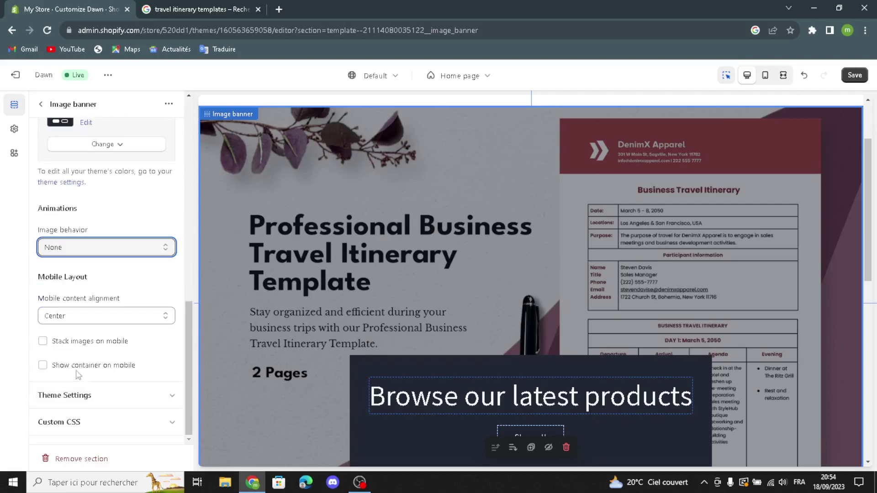
{"action": "left_click", "coordinate": [43, 342]}
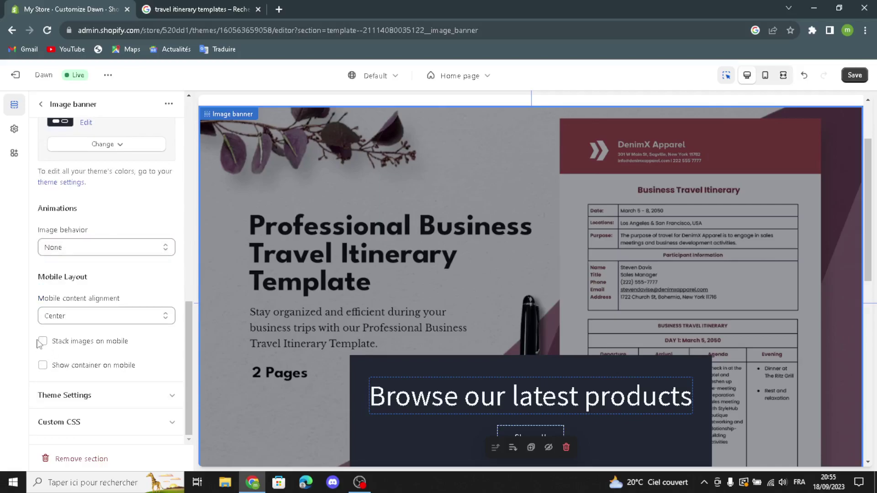
{"action": "left_click", "coordinate": [43, 367]}
{"action": "scroll", "coordinate": [132, 277], "scroll_direction": "up", "scroll_amount": 5}
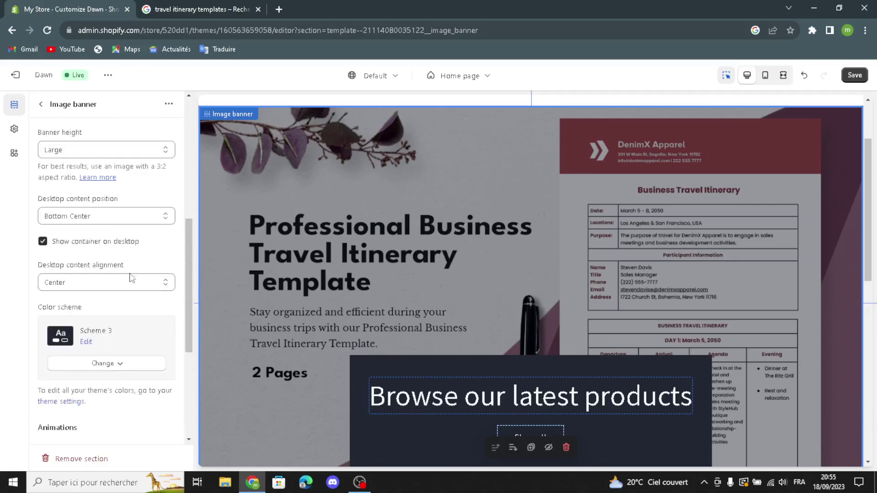
{"action": "left_click", "coordinate": [41, 104]}
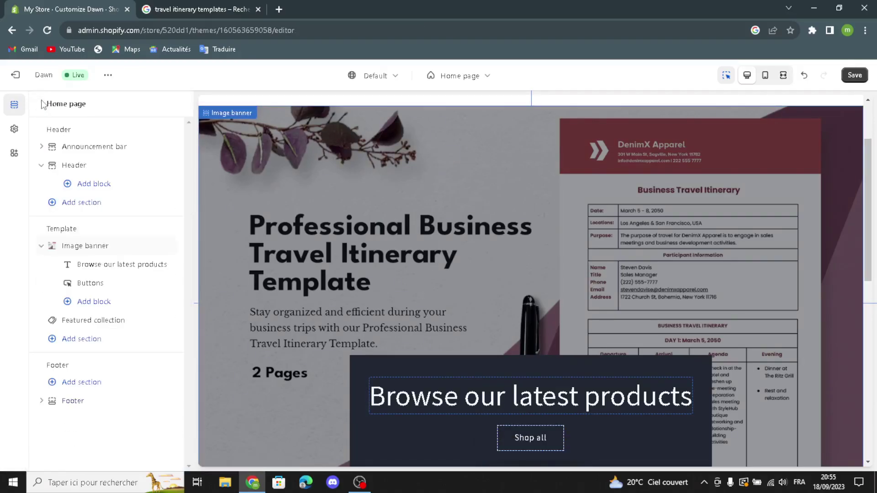
Generate an image banner heading about "travel itinerary templates" in Expert tone and apply "Effortlessly Plan Your Travels with Customizable Itinerary Templates."
{"action": "left_click", "coordinate": [109, 265]}
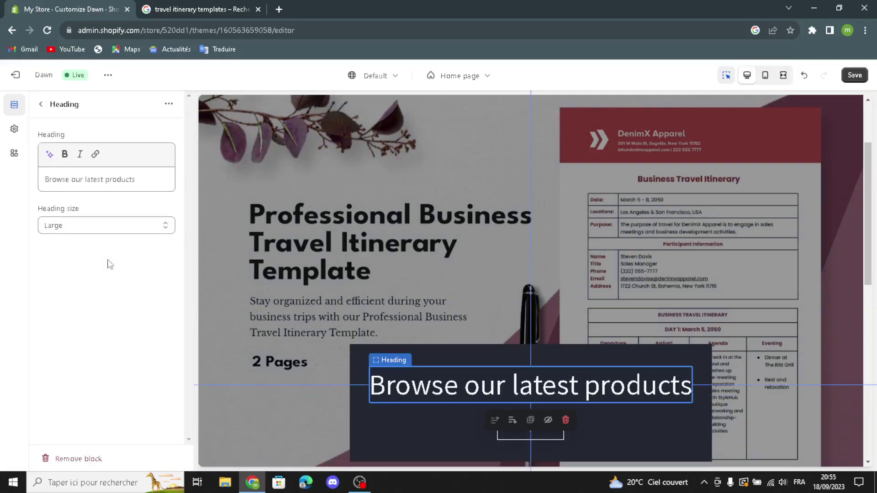
{"action": "left_click", "coordinate": [50, 154]}
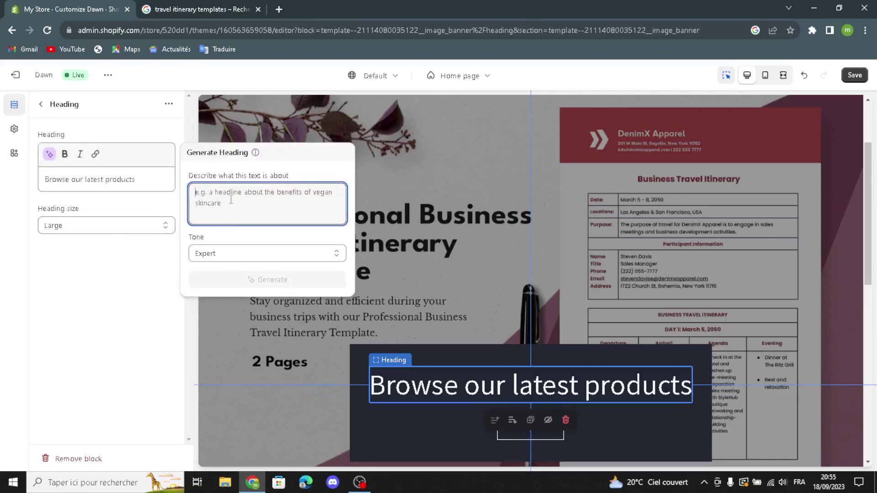
{"action": "type", "text": "trave"}
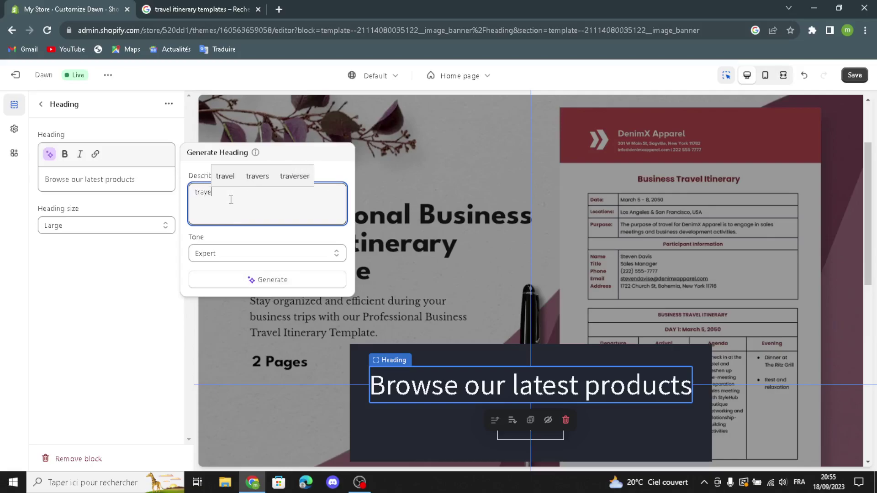
{"action": "type", "text": "l itin"}
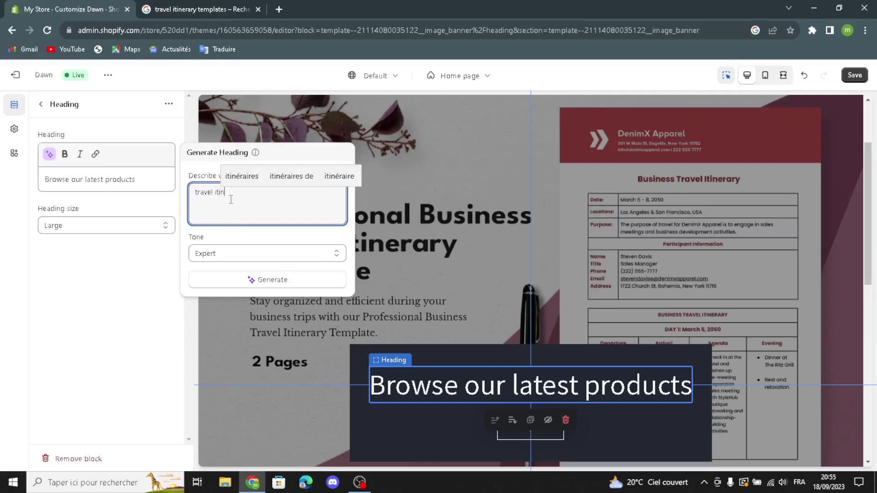
{"action": "type", "text": "erary"}
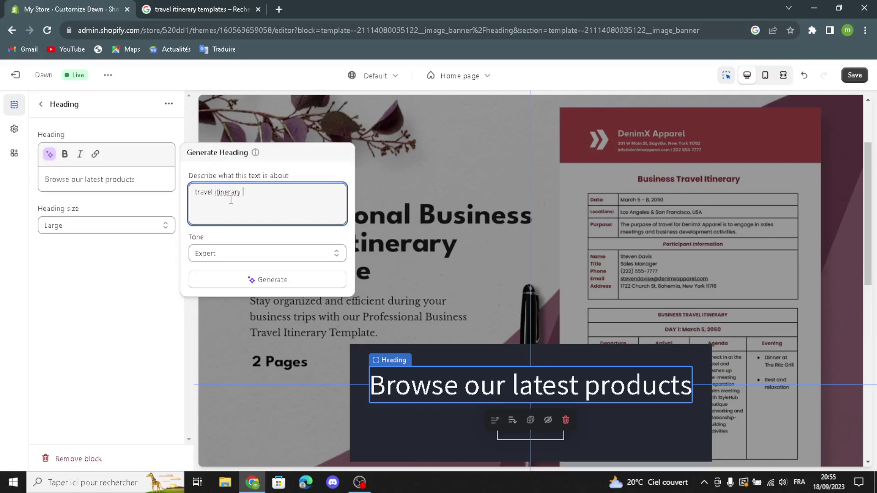
{"action": "type", "text": " temp"}
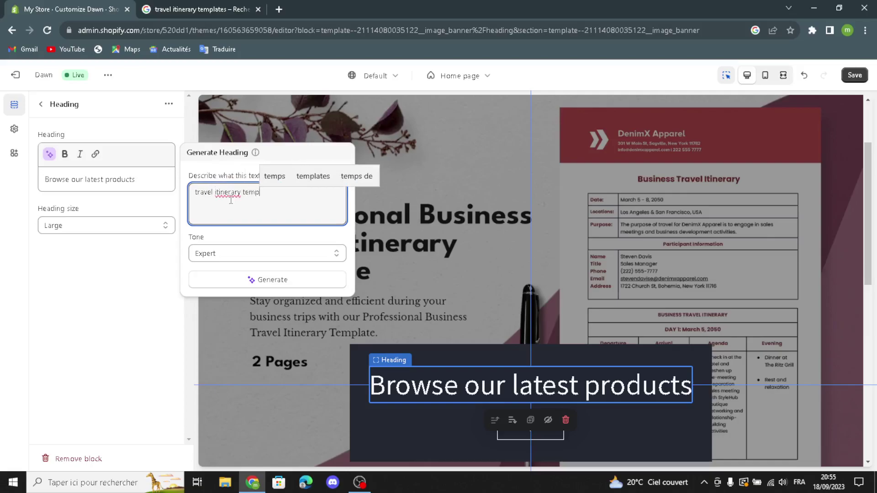
{"action": "type", "text": "lates"}
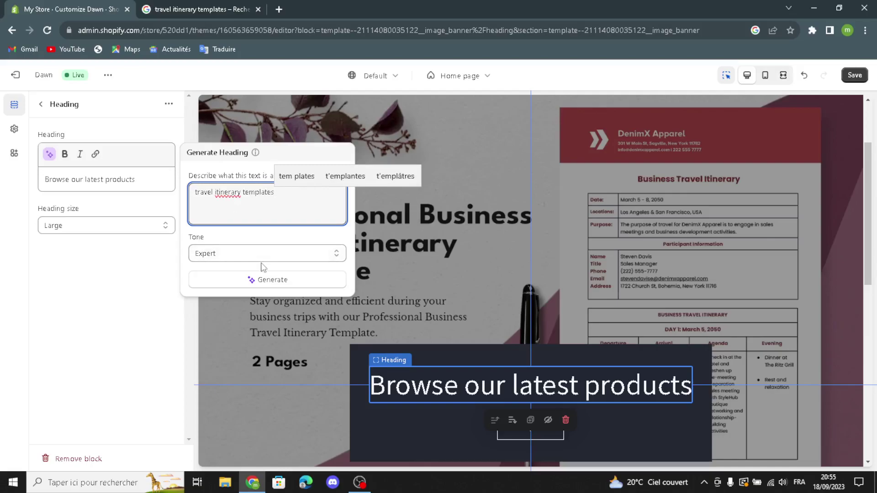
{"action": "left_click", "coordinate": [264, 279]}
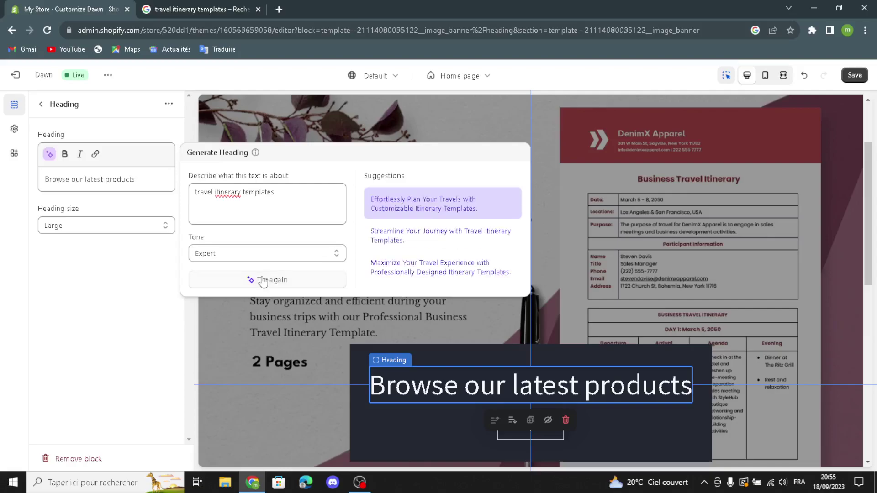
{"action": "left_click", "coordinate": [388, 201]}
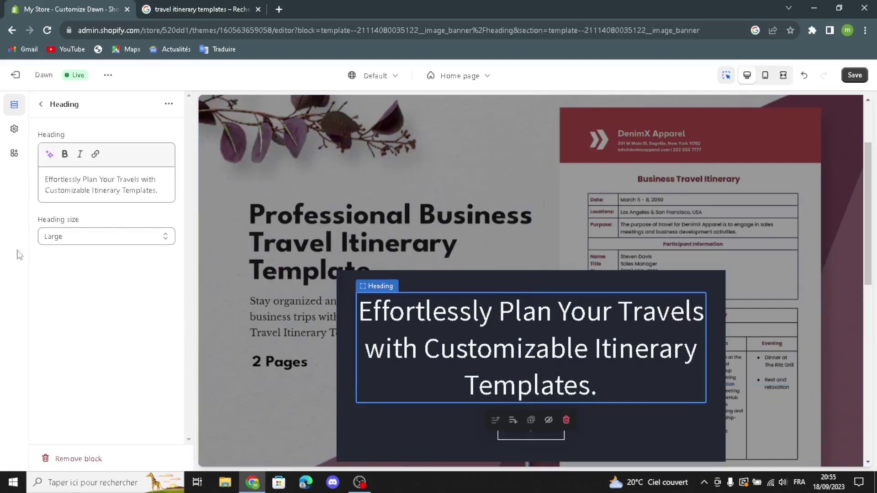
Set the image banner's heading to a size smaller than Large and return to the home page sections
{"action": "left_click", "coordinate": [54, 236]}
{"action": "left_click", "coordinate": [52, 261]}
{"action": "left_click", "coordinate": [41, 105]}
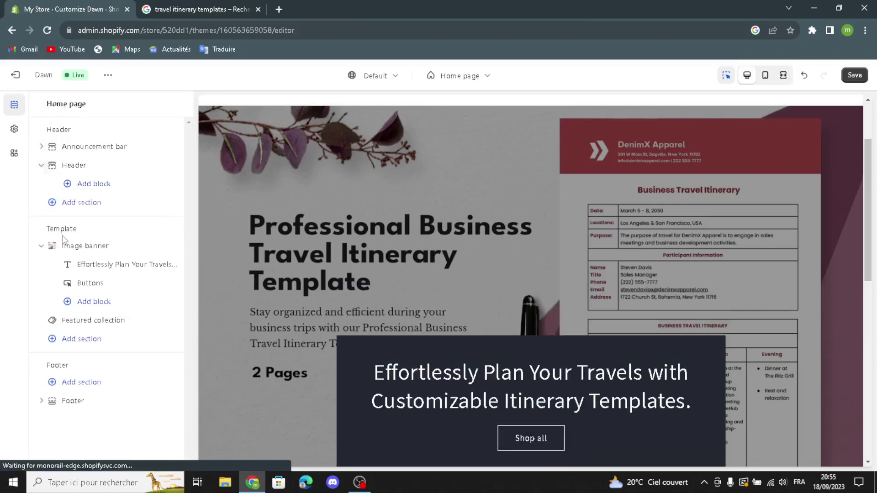
Turn on the outline style for the image banner's second button, keeping "Shop all" linked to All Products for the first
{"action": "left_click", "coordinate": [73, 284]}
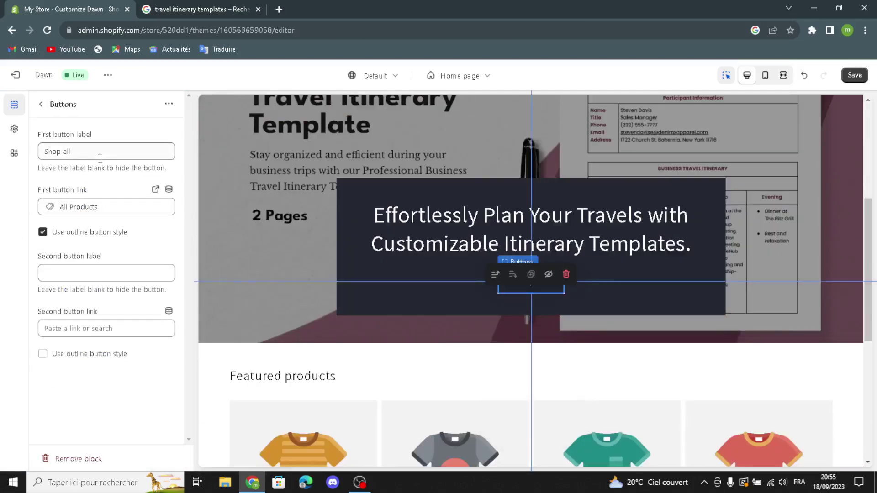
{"action": "left_click", "coordinate": [88, 151]}
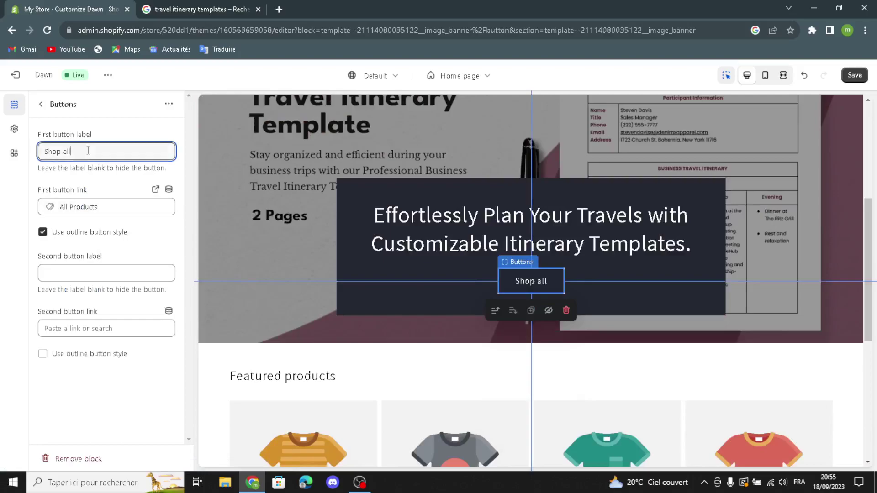
{"action": "left_click", "coordinate": [91, 206]}
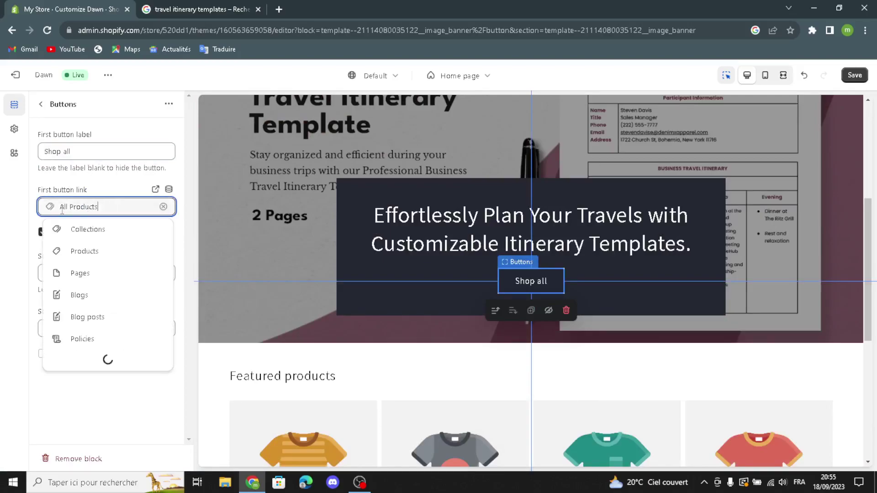
{"action": "left_click", "coordinate": [25, 222]}
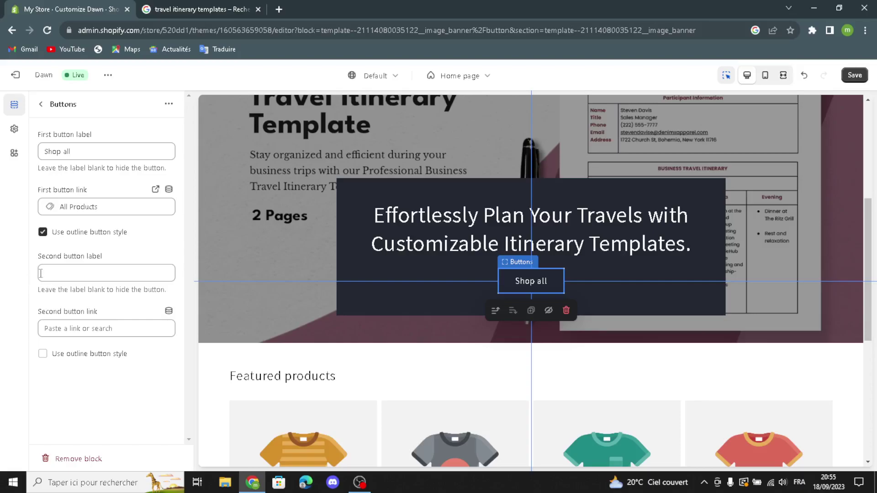
{"action": "left_click", "coordinate": [43, 354]}
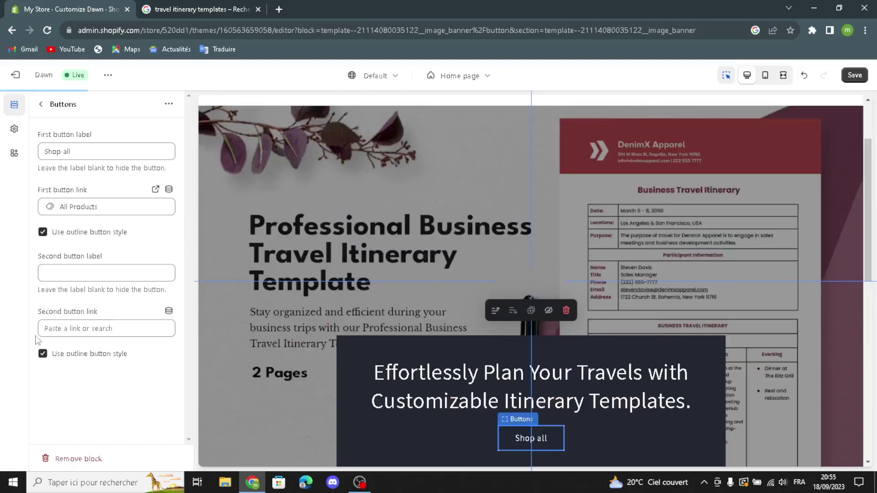
{"action": "left_click", "coordinate": [40, 105]}
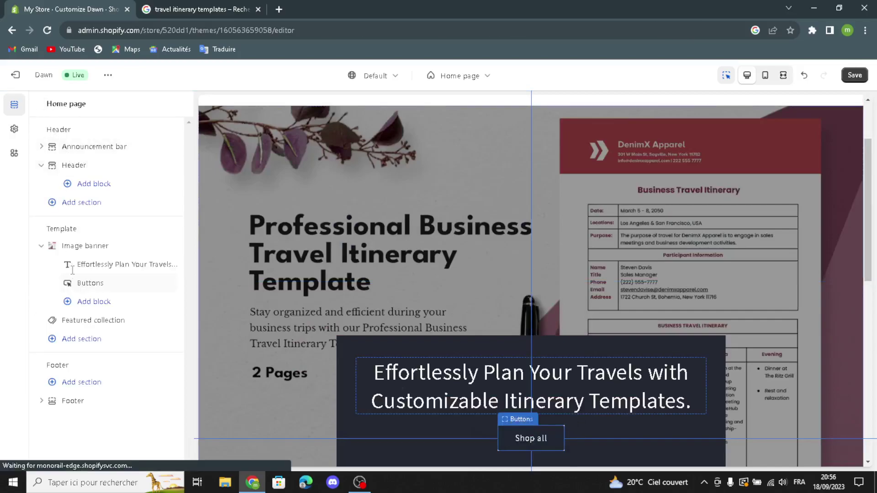
Generate a Featured collection heading about "travel itinerary templates" in Expert tone and apply "Plan Your Journey with Travel Itinerary Templates."
{"action": "left_click", "coordinate": [74, 323]}
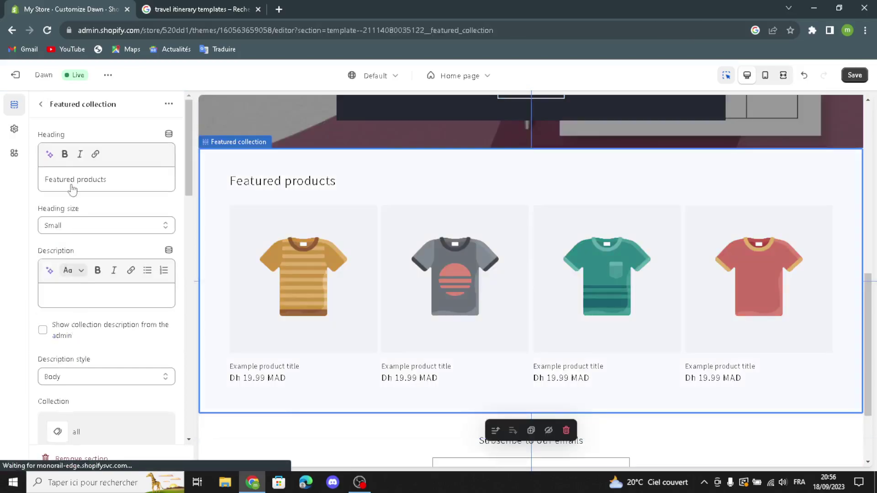
{"action": "left_click", "coordinate": [49, 154]}
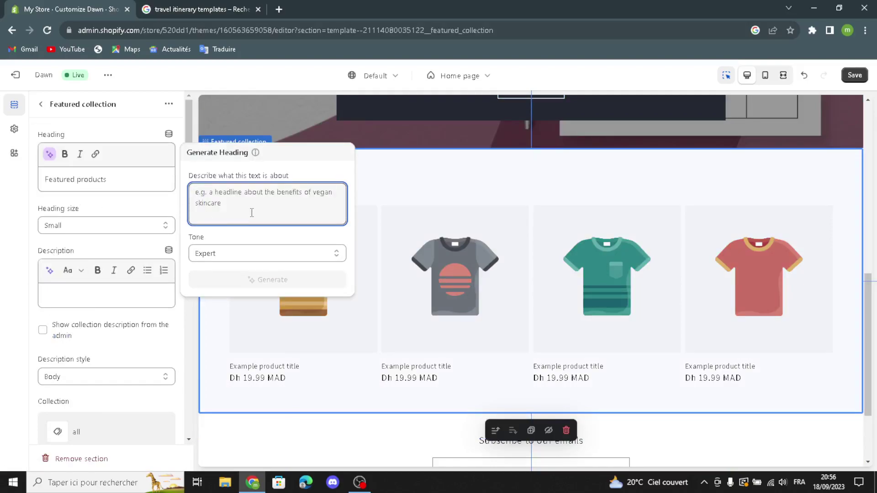
{"action": "type", "text": "t"}
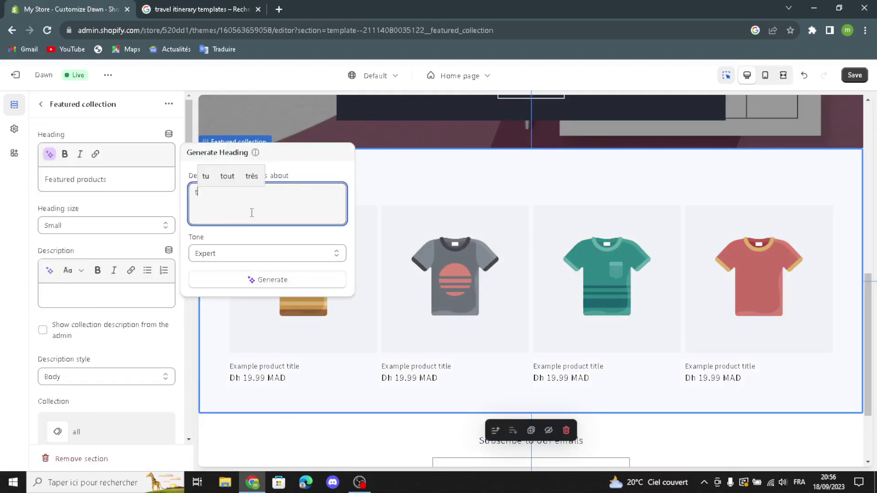
{"action": "type", "text": "rave"}
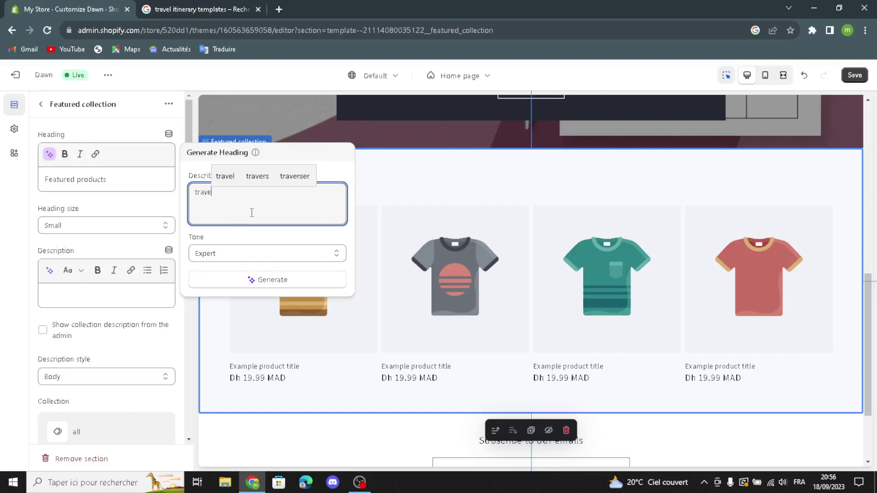
{"action": "type", "text": "l ite"}
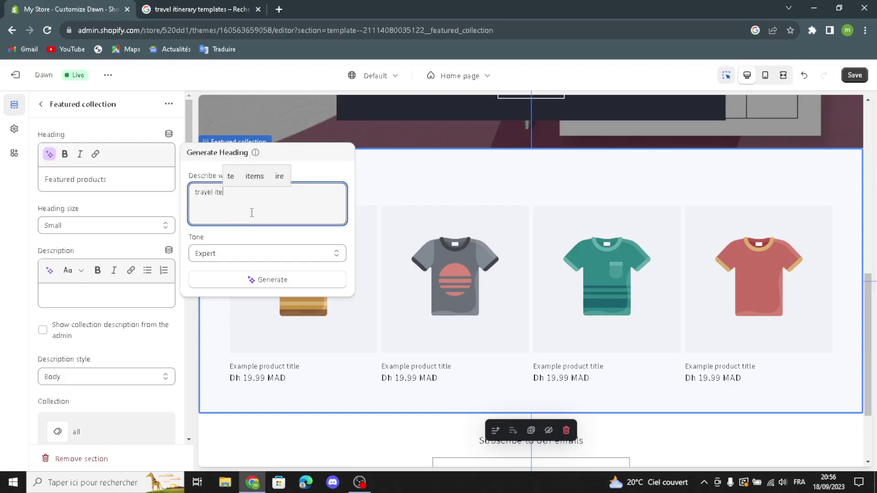
{"action": "key", "text": "BackSpace"}
{"action": "type", "text": "i"}
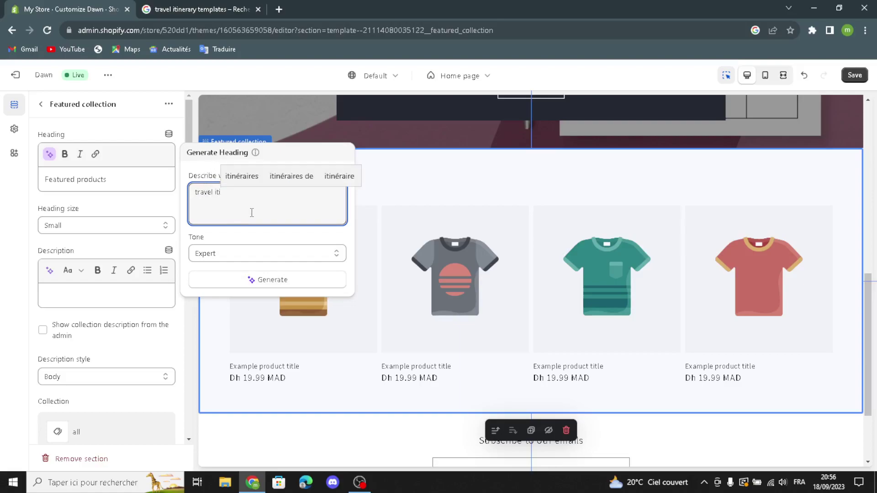
{"action": "type", "text": "nerarty"}
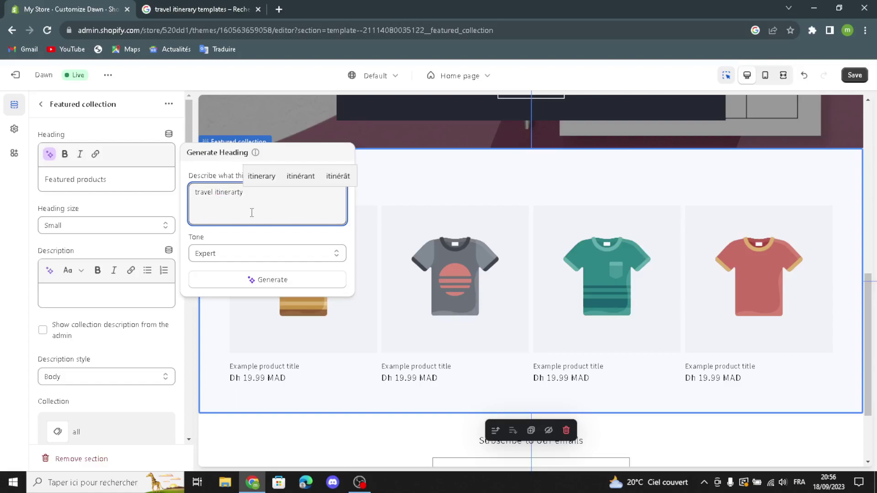
{"action": "key", "text": "BackSpace"}
{"action": "key", "text": "BackSpace"}
{"action": "type", "text": "y "}
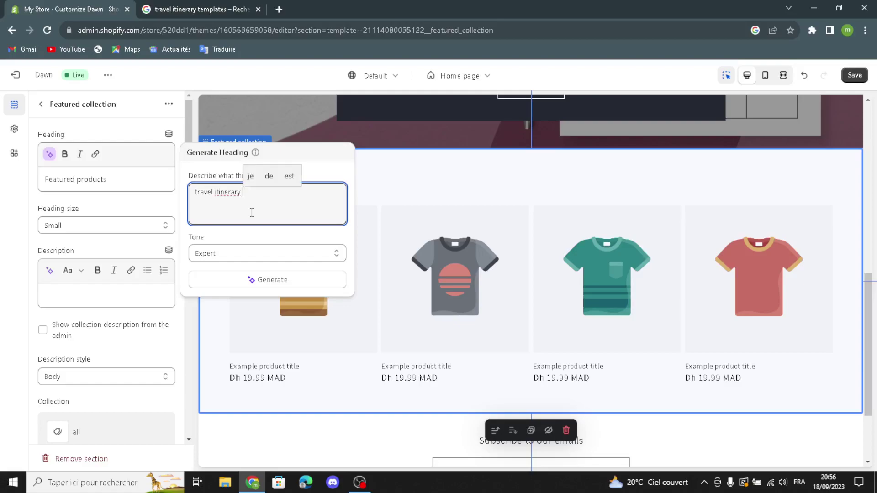
{"action": "type", "text": "templ"}
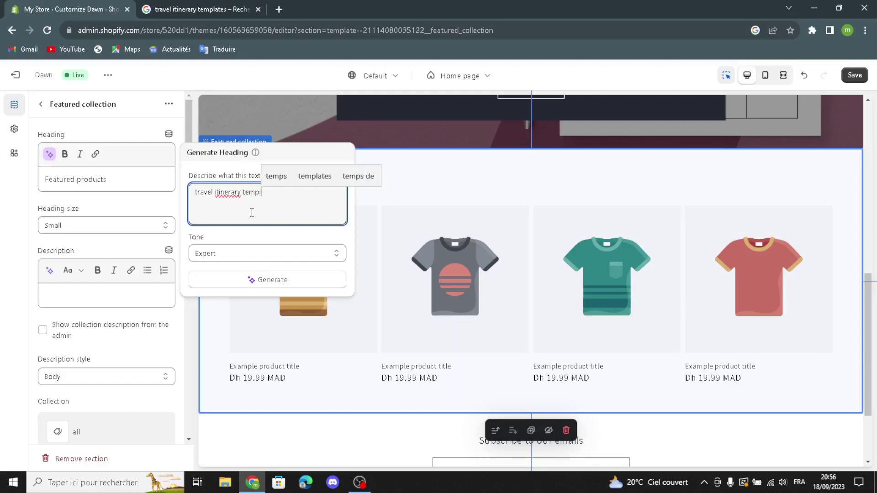
{"action": "type", "text": "ates"}
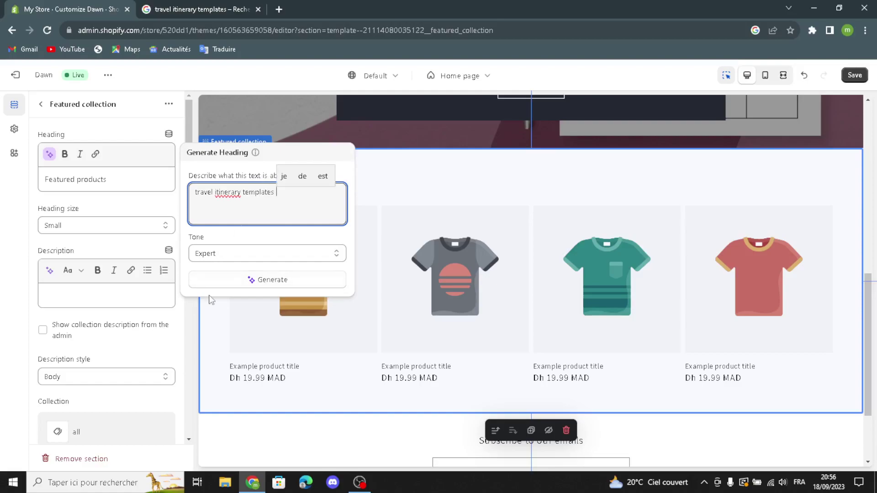
{"action": "left_click", "coordinate": [244, 280]}
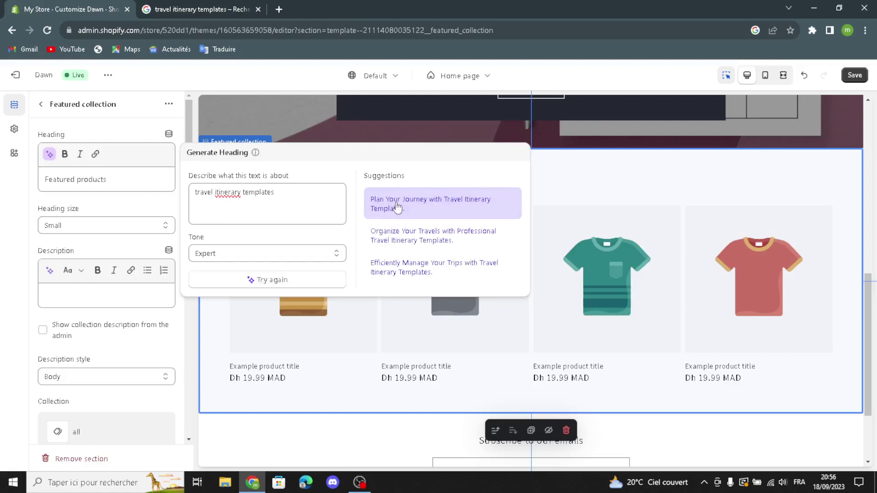
{"action": "left_click", "coordinate": [396, 208]}
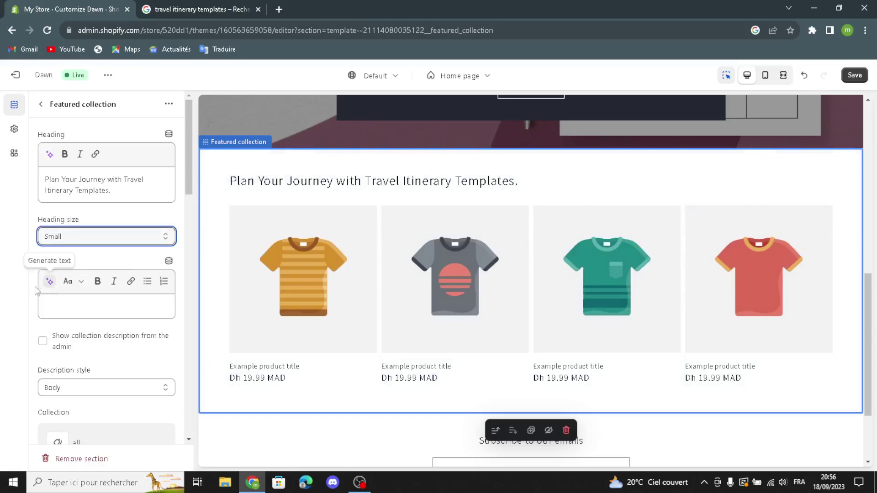
Generate a Featured collection description about "travel itinerary templates" in Expert tone and apply the suggestion beginning "Plan your next adventure with ease."
{"action": "left_click", "coordinate": [49, 281]}
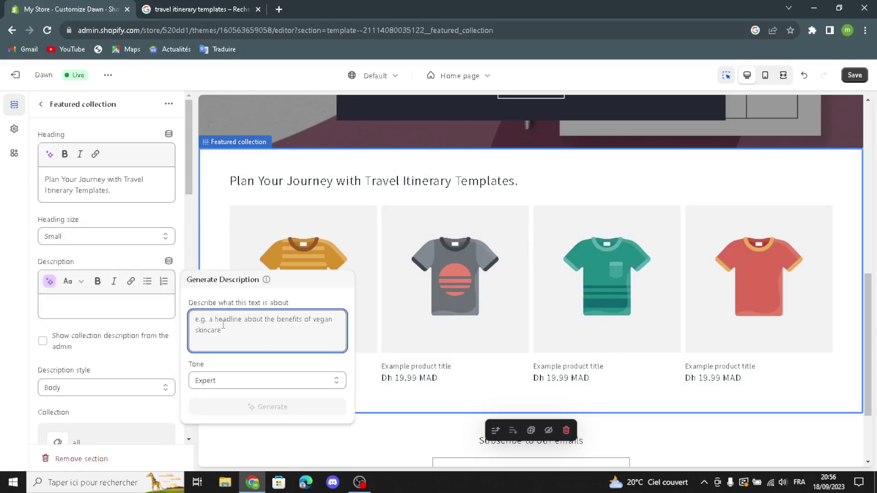
{"action": "type", "text": "tr"}
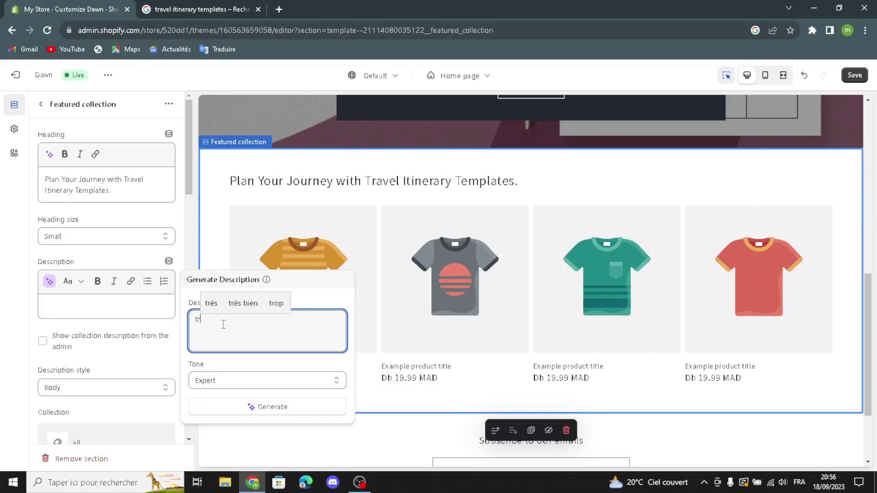
{"action": "type", "text": "avel "}
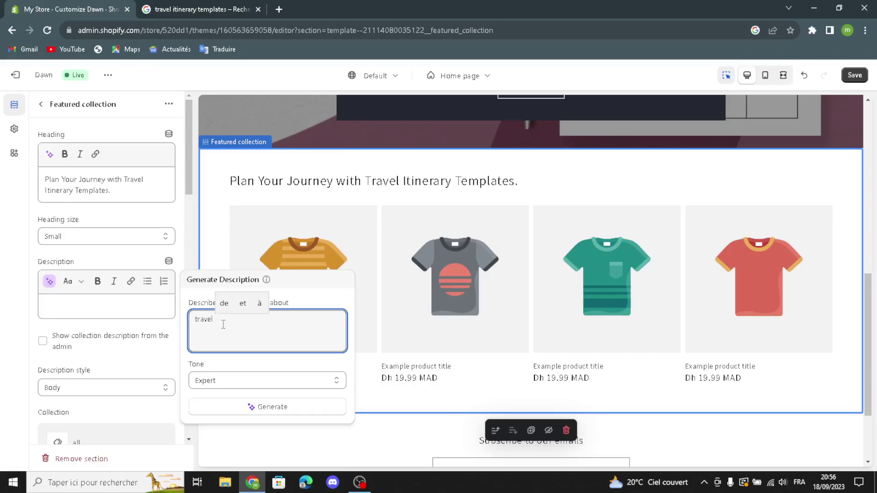
{"action": "type", "text": "itinerar"}
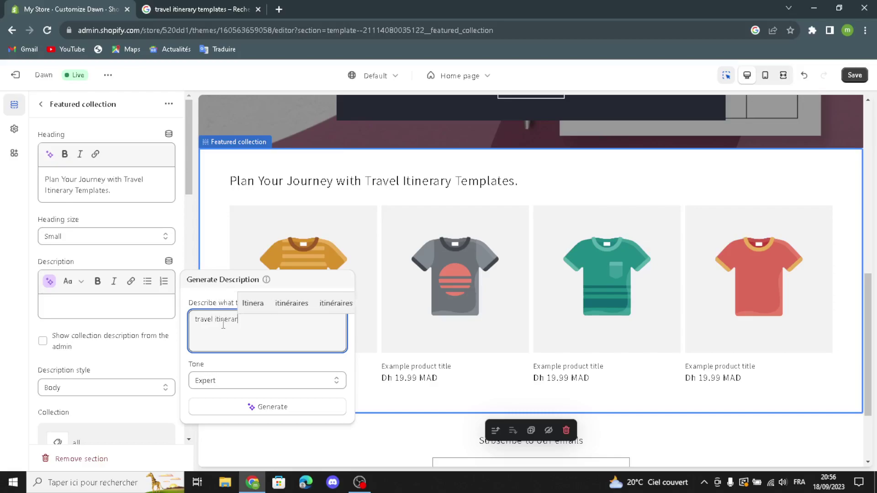
{"action": "type", "text": "y temp"}
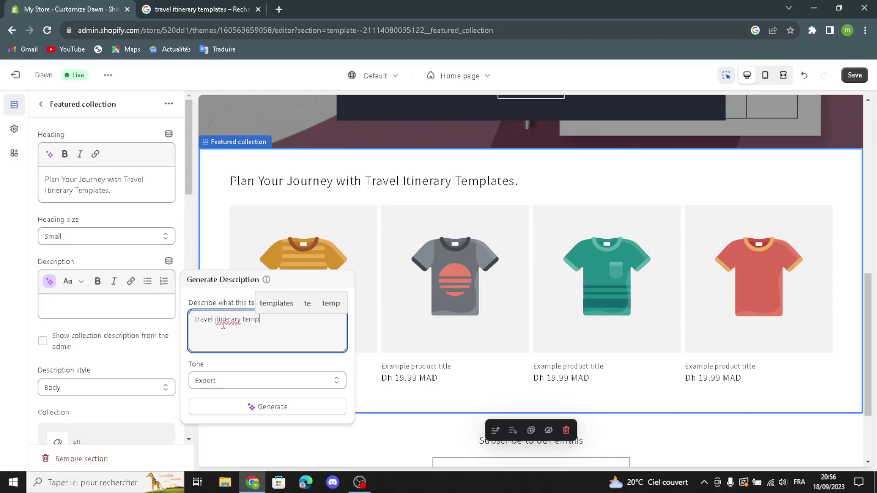
{"action": "type", "text": "lates"}
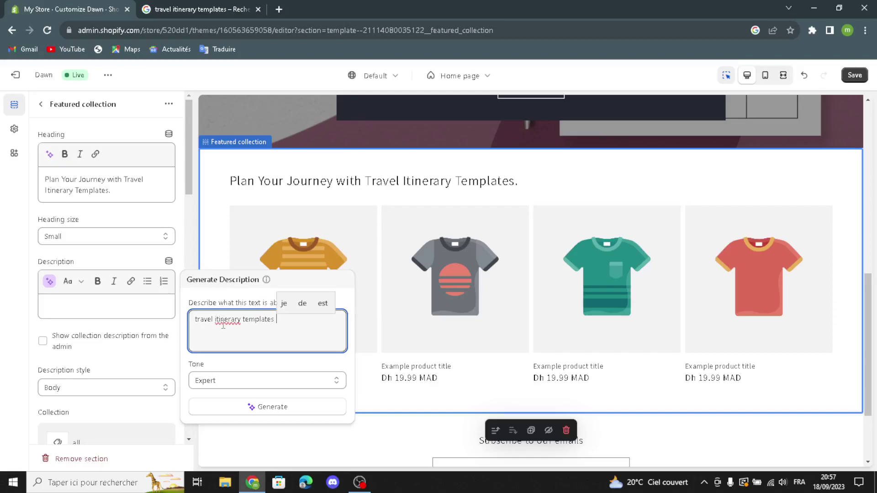
{"action": "left_click", "coordinate": [194, 414]}
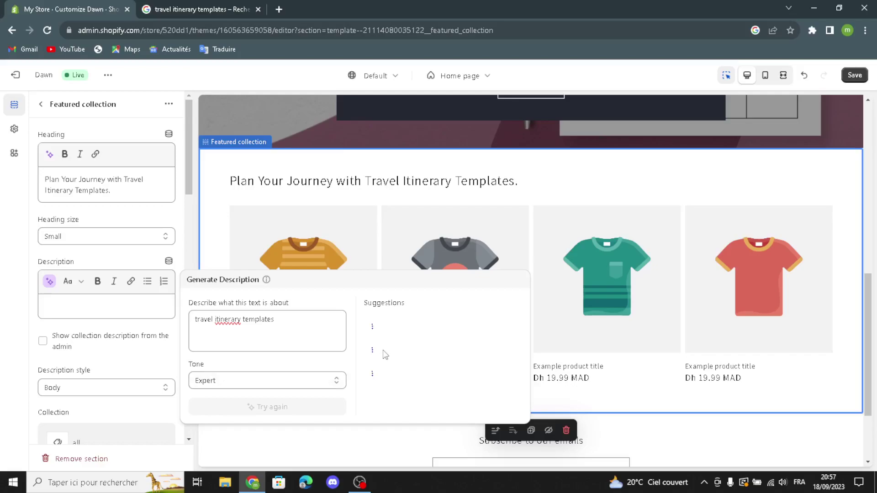
{"action": "left_click", "coordinate": [402, 350]}
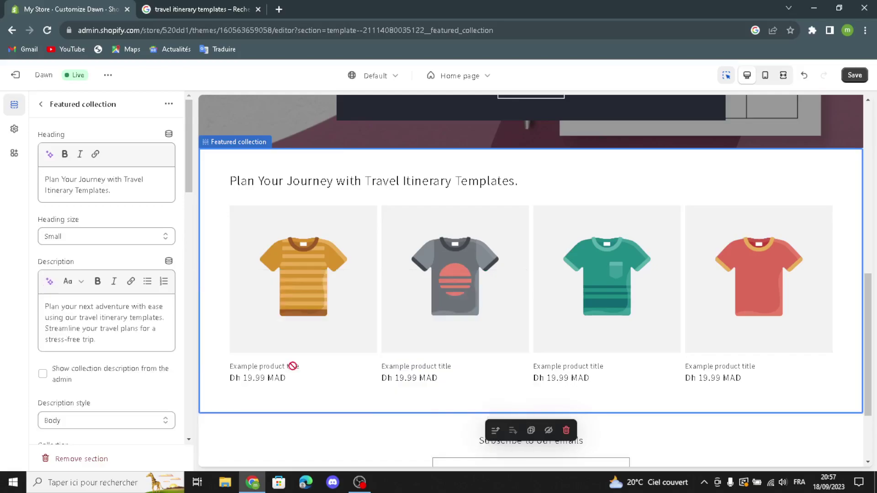
Turn on "Show collection description from the admin" for the Featured collection and try its desktop carousel option
{"action": "left_click", "coordinate": [43, 373]}
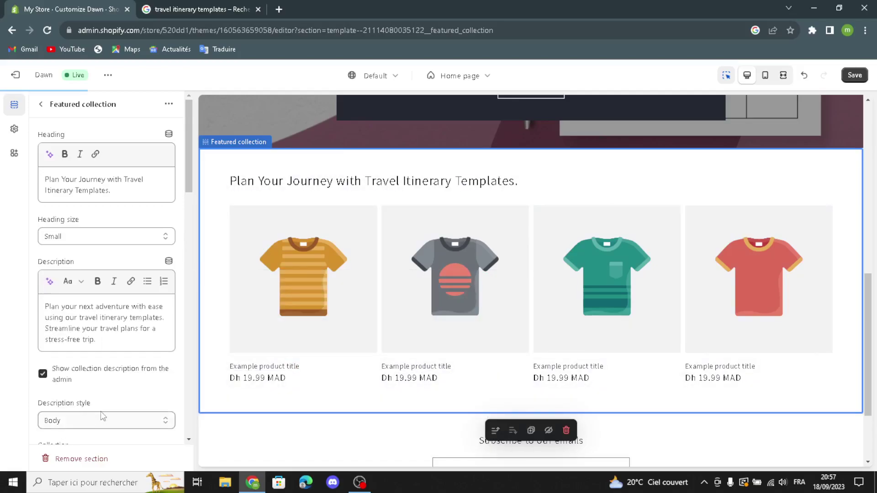
{"action": "scroll", "coordinate": [66, 411], "scroll_direction": "down", "scroll_amount": 2}
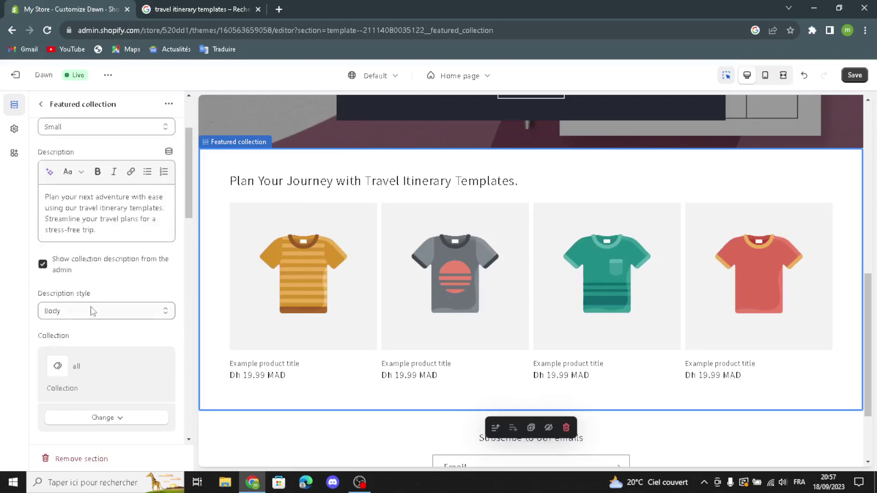
{"action": "scroll", "coordinate": [94, 311], "scroll_direction": "down", "scroll_amount": 1}
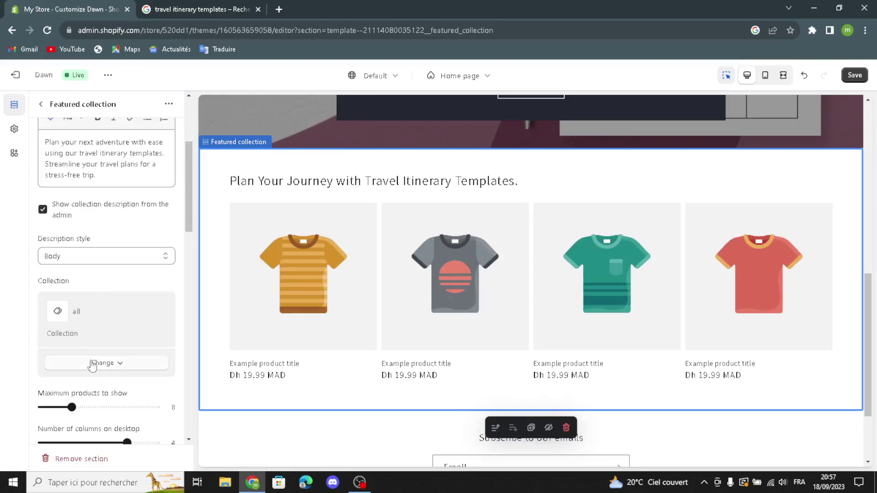
{"action": "scroll", "coordinate": [96, 363], "scroll_direction": "down", "scroll_amount": 2}
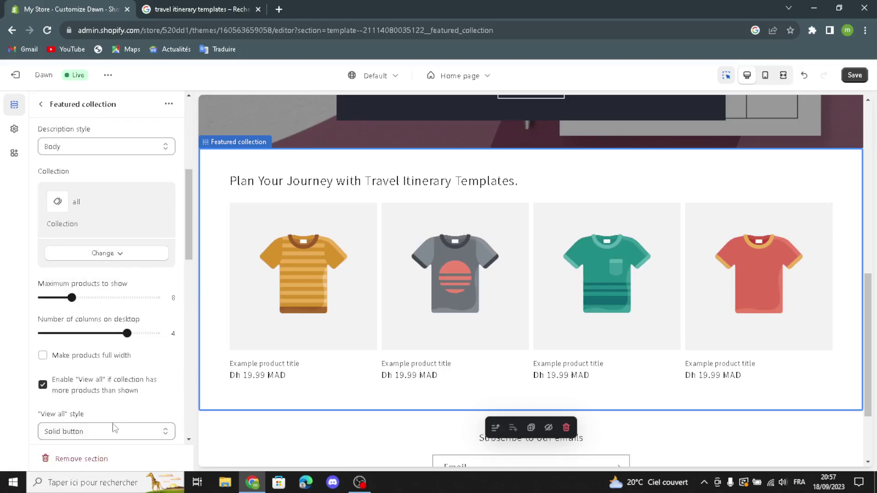
{"action": "scroll", "coordinate": [87, 404], "scroll_direction": "down", "scroll_amount": 1}
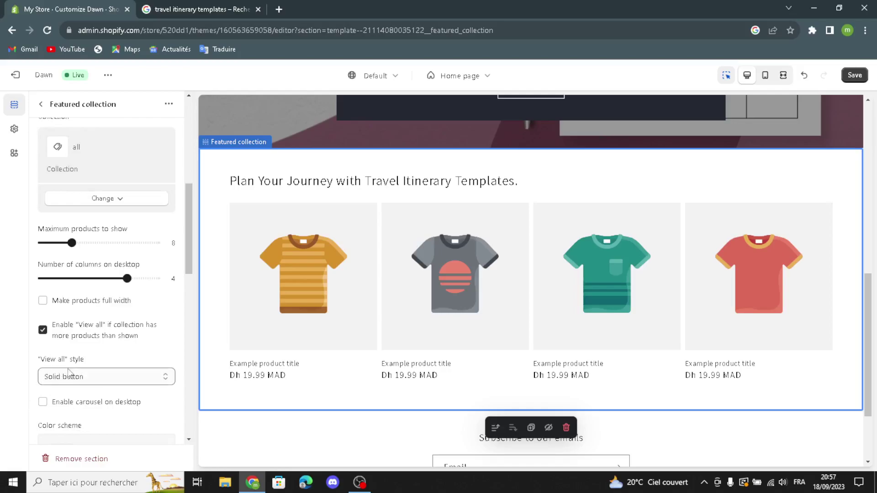
{"action": "left_click", "coordinate": [48, 402]}
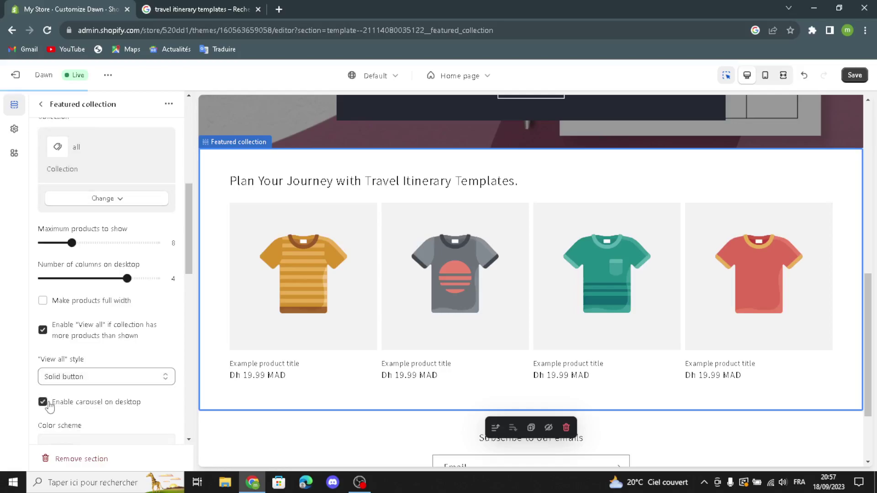
{"action": "scroll", "coordinate": [53, 401], "scroll_direction": "down", "scroll_amount": 3}
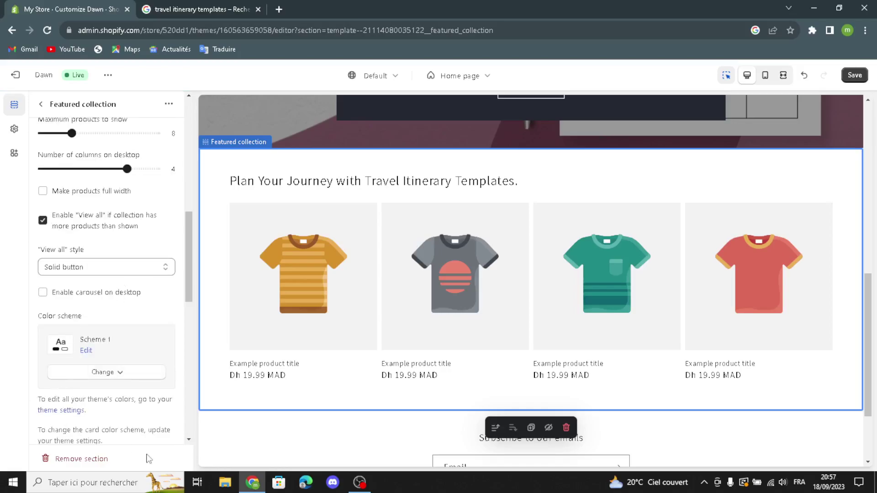
Enable swipe on mobile for the Featured collection and return to the home page sections
{"action": "scroll", "coordinate": [114, 379], "scroll_direction": "down", "scroll_amount": 3}
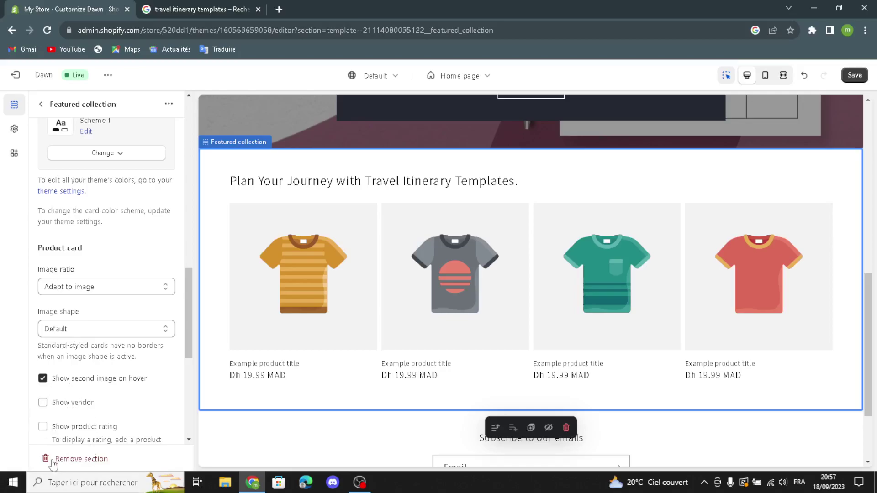
{"action": "scroll", "coordinate": [82, 418], "scroll_direction": "down", "scroll_amount": 3}
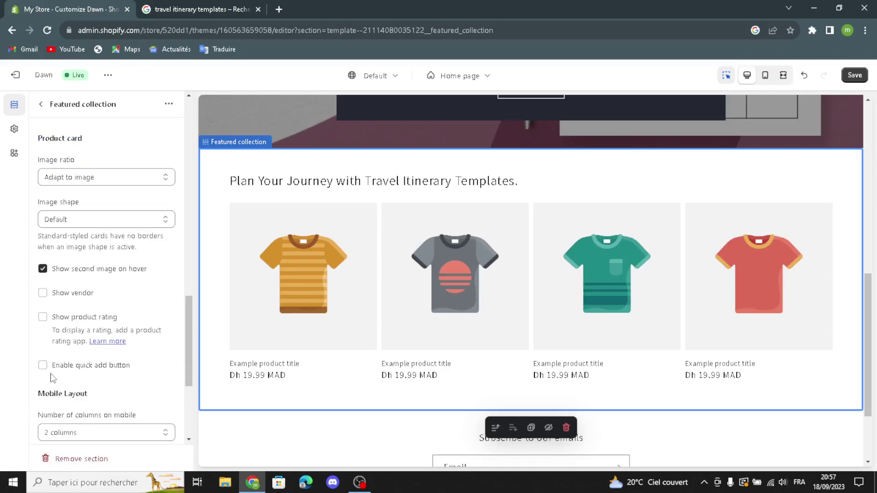
{"action": "scroll", "coordinate": [51, 378], "scroll_direction": "down", "scroll_amount": 1}
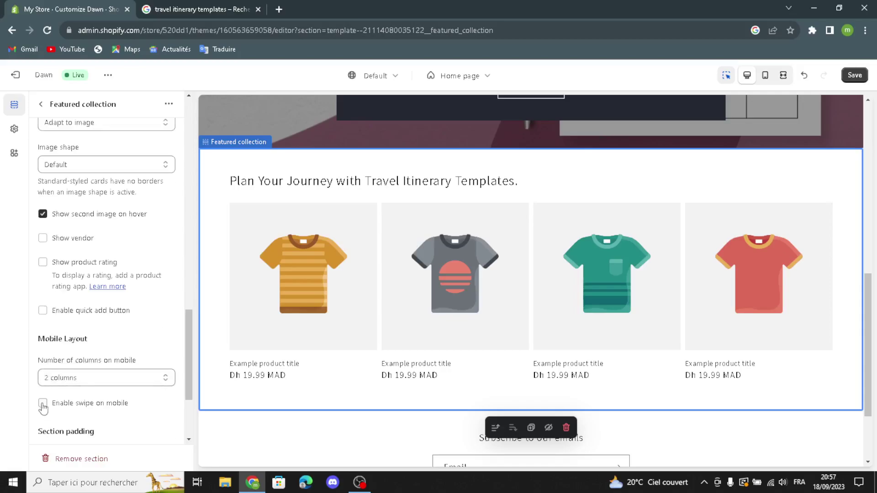
{"action": "left_click", "coordinate": [43, 404]}
{"action": "scroll", "coordinate": [69, 365], "scroll_direction": "down", "scroll_amount": 3}
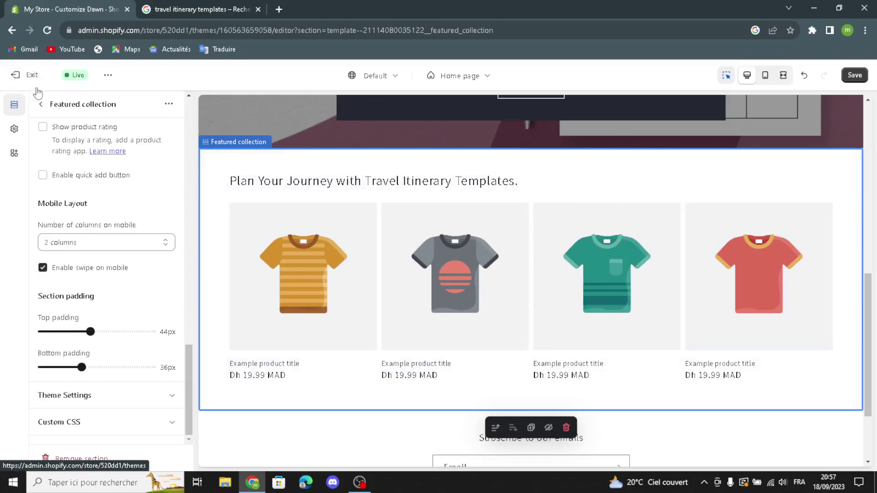
{"action": "left_click", "coordinate": [41, 104]}
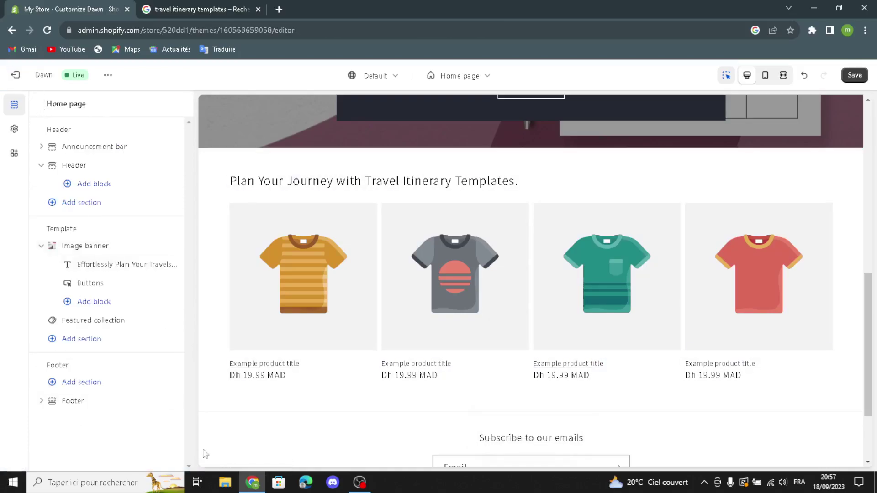
{"action": "left_click", "coordinate": [139, 348]}
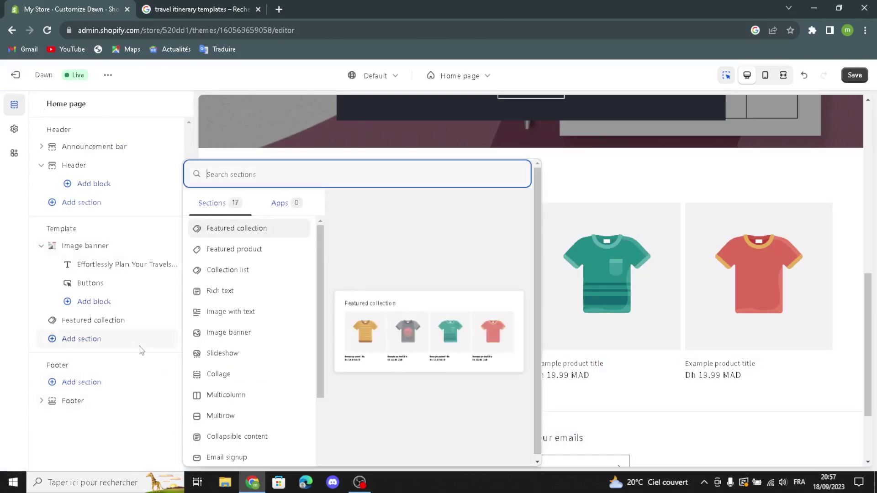
{"action": "scroll", "coordinate": [251, 340], "scroll_direction": "down", "scroll_amount": 3}
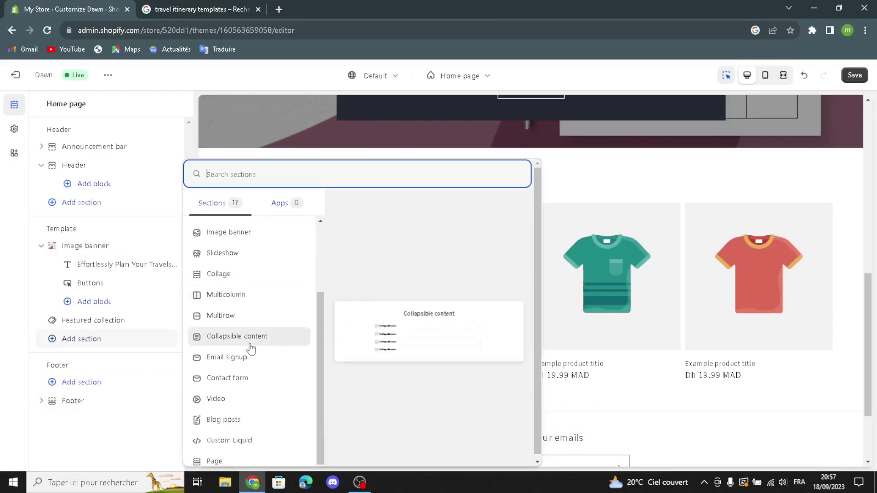
{"action": "key", "text": "Escape"}
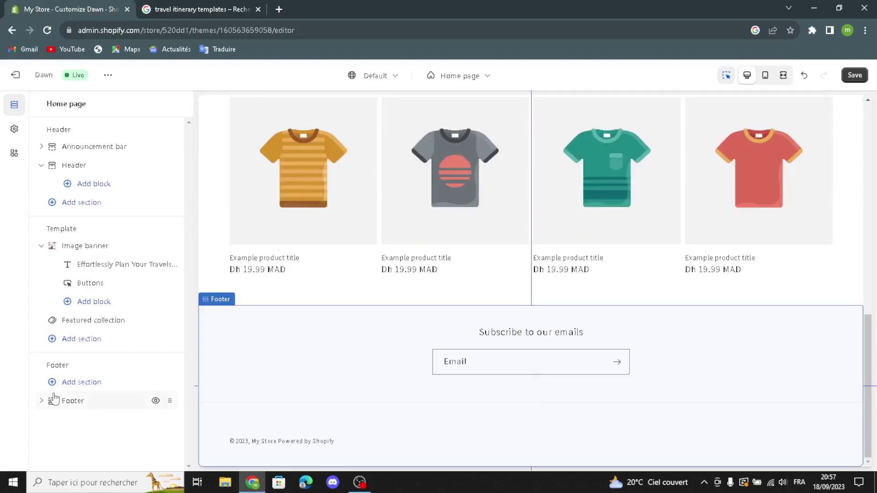
Review the Footer's color scheme, email signup heading, Follow on Shop and social media settings, and return to the home page sections
{"action": "left_click", "coordinate": [54, 400]}
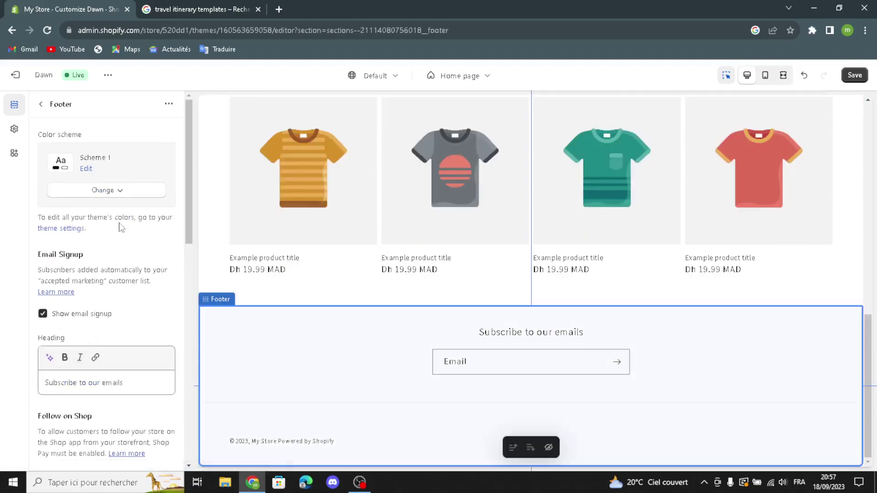
{"action": "left_click", "coordinate": [120, 191]}
{"action": "left_click", "coordinate": [105, 217]}
{"action": "left_click", "coordinate": [49, 357]}
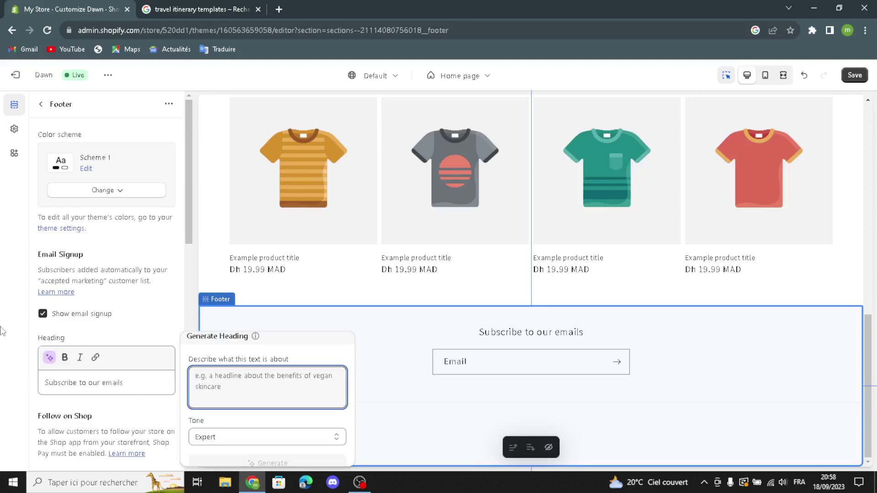
{"action": "left_click", "coordinate": [17, 326]}
{"action": "scroll", "coordinate": [73, 427], "scroll_direction": "down", "scroll_amount": 5}
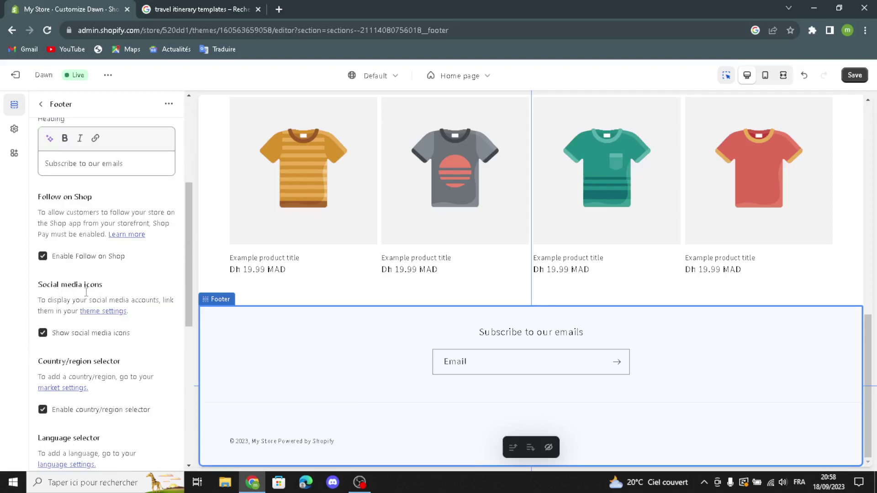
{"action": "scroll", "coordinate": [87, 289], "scroll_direction": "up", "scroll_amount": 2}
{"action": "scroll", "coordinate": [270, 308], "scroll_direction": "up", "scroll_amount": 1}
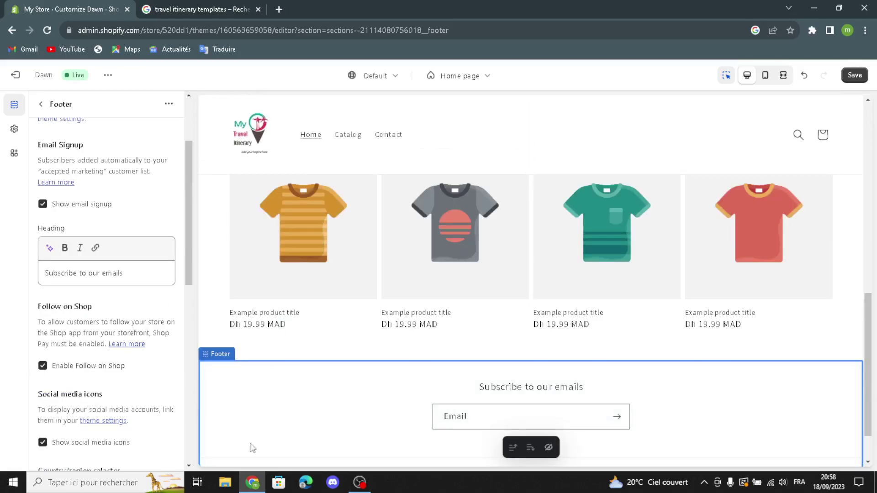
{"action": "left_click", "coordinate": [42, 107]}
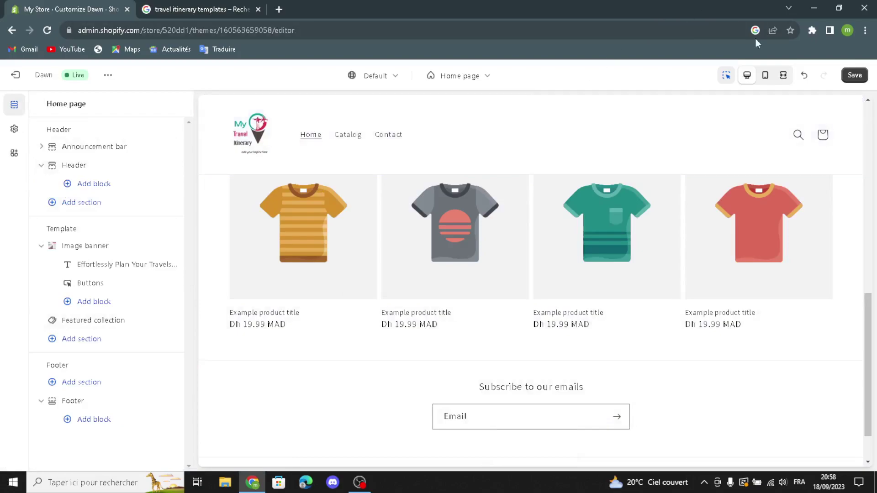
Save the theme customizations, exit to the admin home page and collapse the trial notice
{"action": "left_click", "coordinate": [850, 77]}
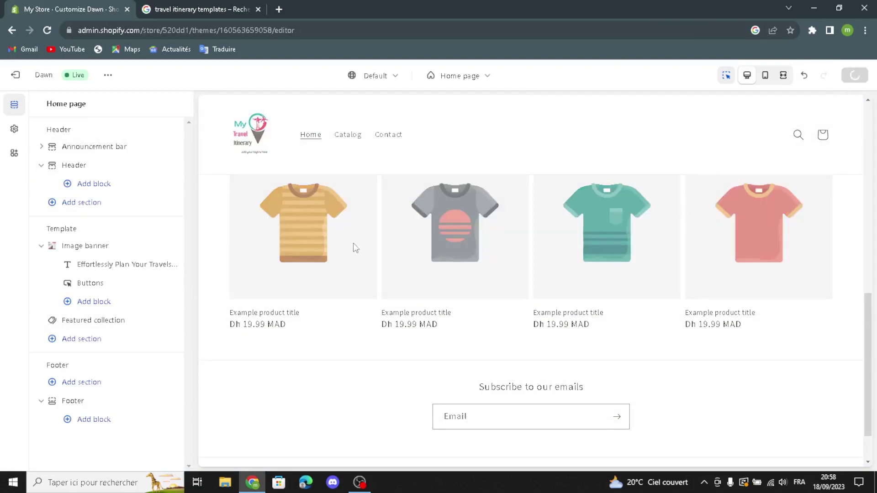
{"action": "left_click", "coordinate": [13, 75]}
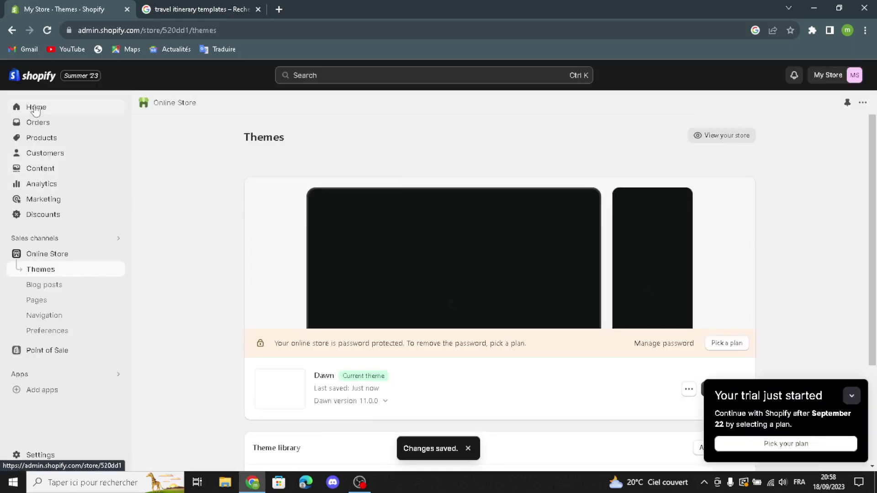
{"action": "left_click", "coordinate": [36, 108]}
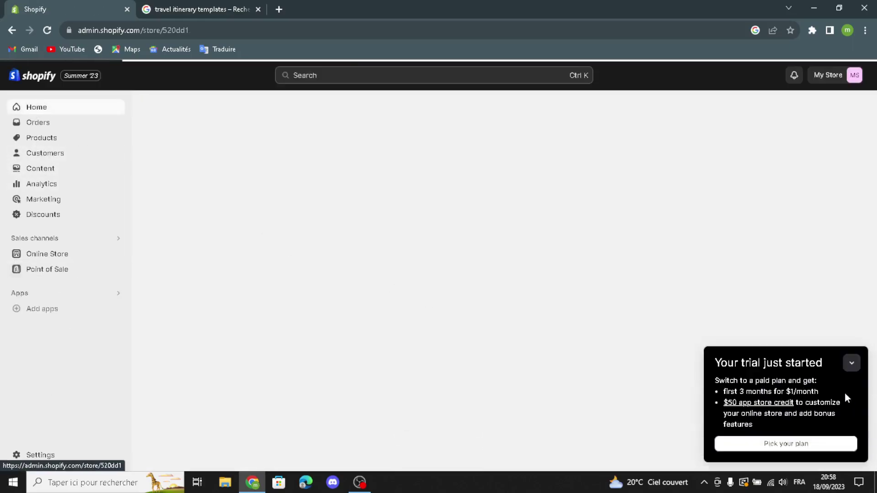
{"action": "left_click", "coordinate": [852, 363]}
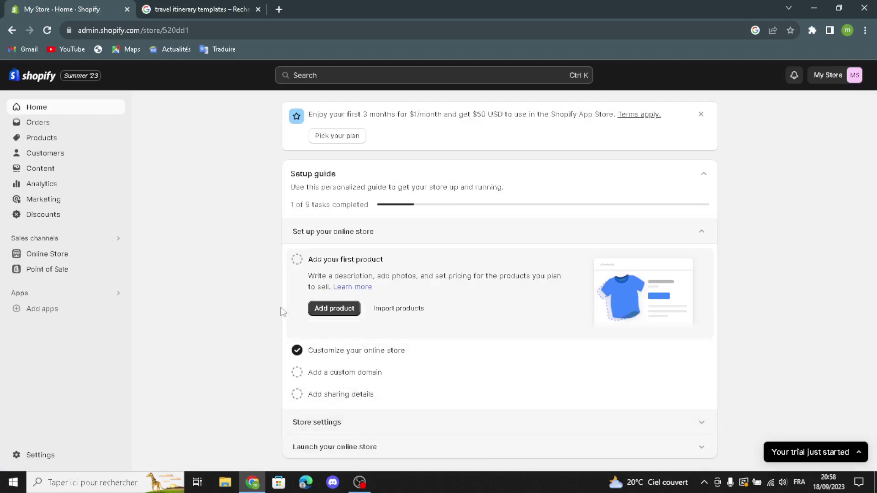
Mark the "Add your first product" task as completed in the setup guide and expand the Store settings tasks
{"action": "left_click", "coordinate": [295, 257]}
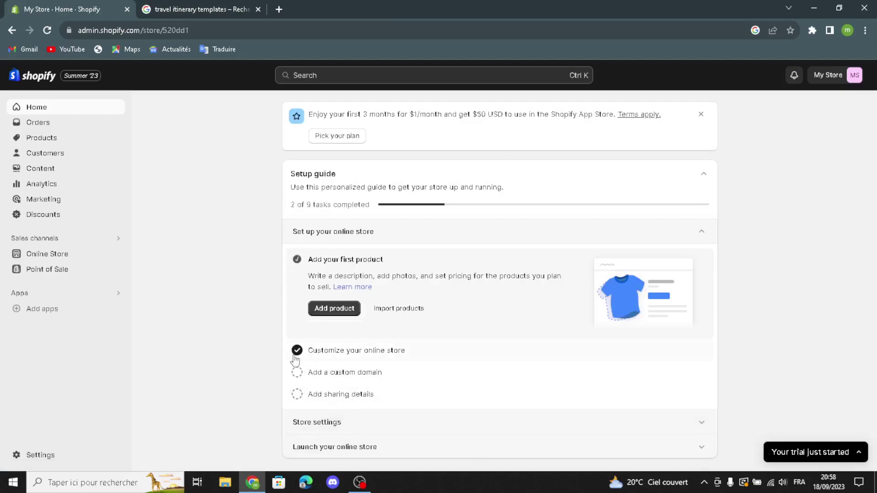
{"action": "left_click", "coordinate": [317, 427]}
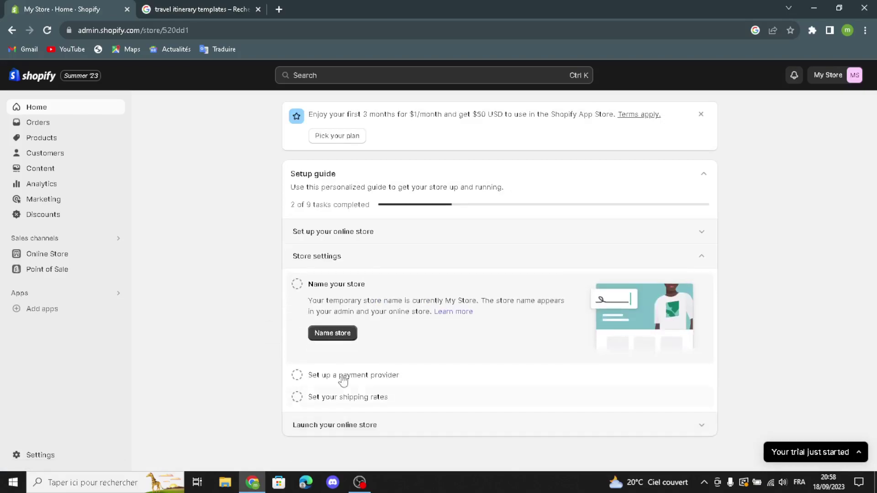
Open the Name your store task, set the store name to JetSetPlan and save the store details
{"action": "left_click", "coordinate": [325, 333]}
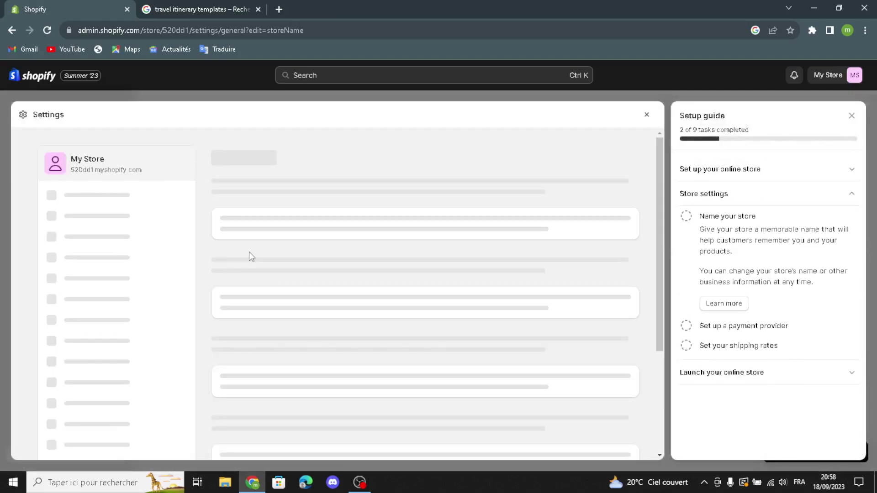
{"action": "left_click_drag", "start_coordinate": [264, 251], "coordinate": [198, 275]}
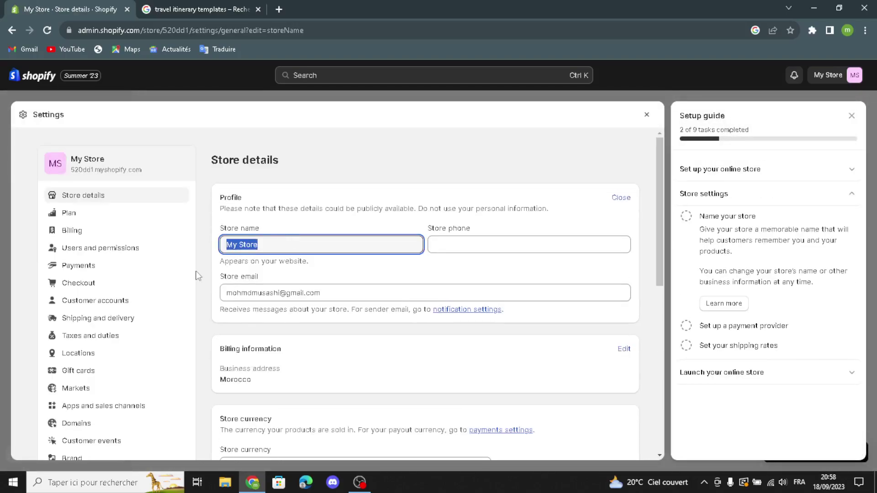
{"action": "type", "text": "JetSetPlan"}
{"action": "key", "text": "Tab"}
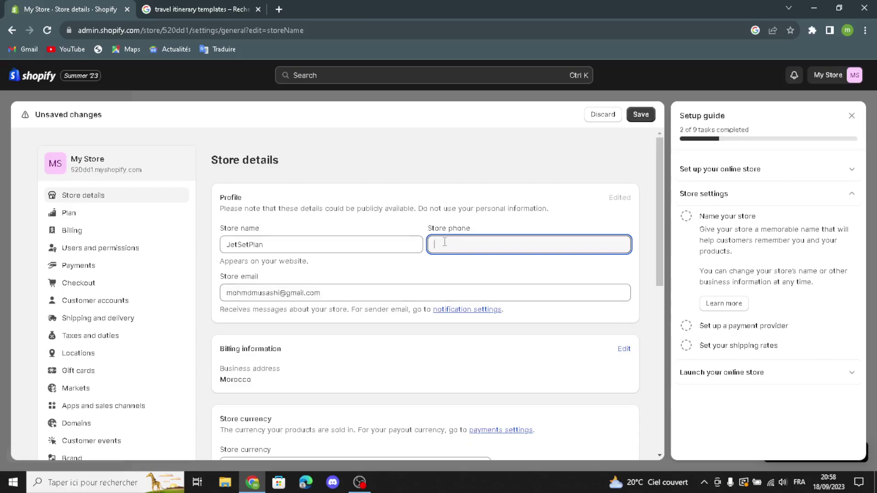
{"action": "left_click", "coordinate": [640, 115]}
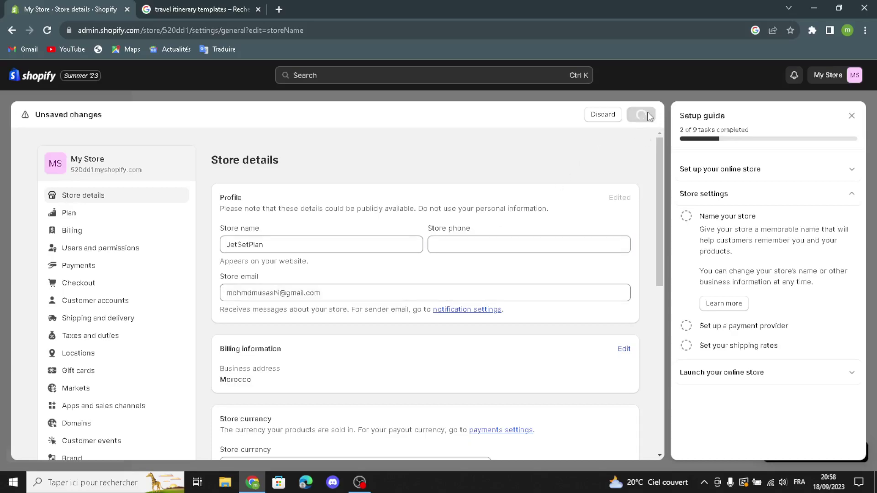
Close the setup guide and the store settings, and expand the "Launch your online store" tasks on the home page
{"action": "left_click", "coordinate": [851, 116]}
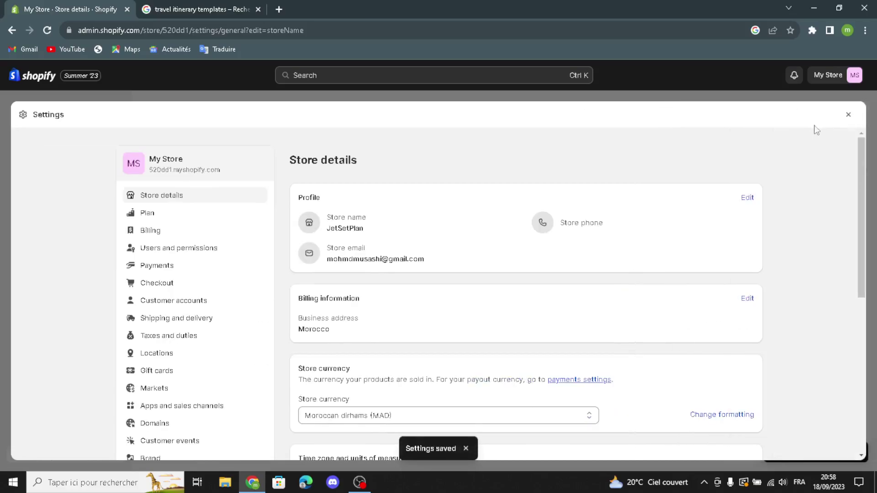
{"action": "left_click", "coordinate": [844, 115]}
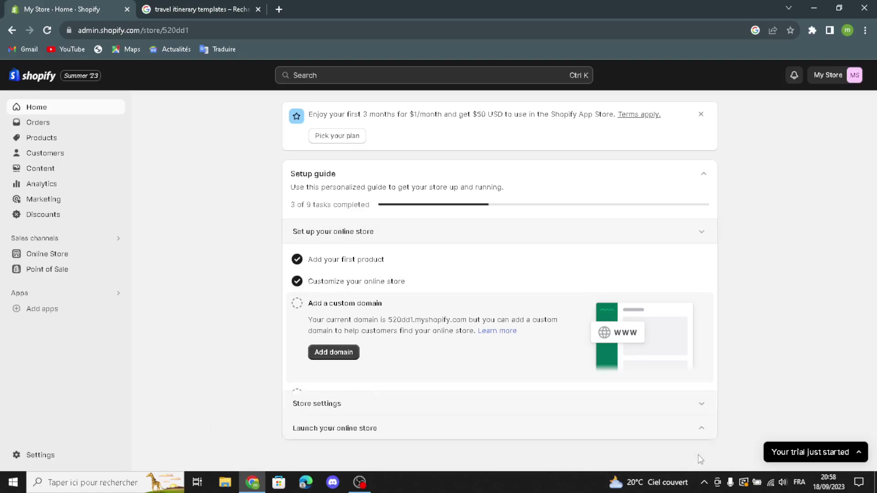
{"action": "left_click", "coordinate": [699, 453]}
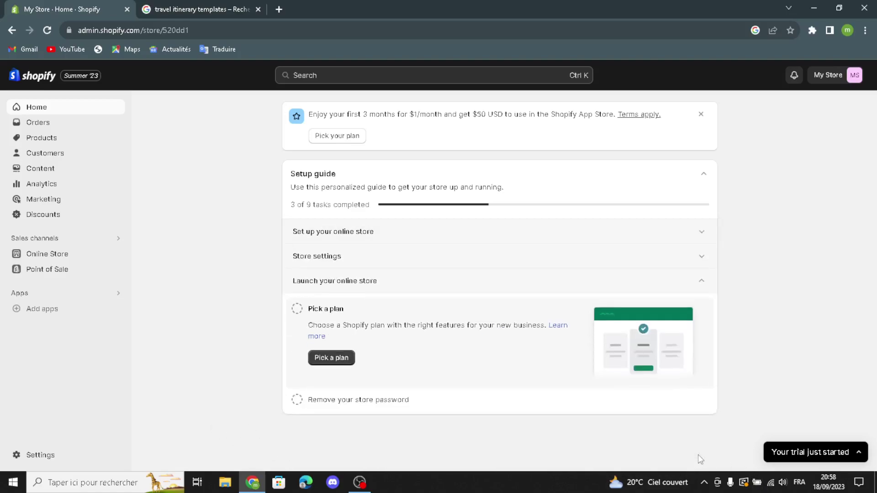